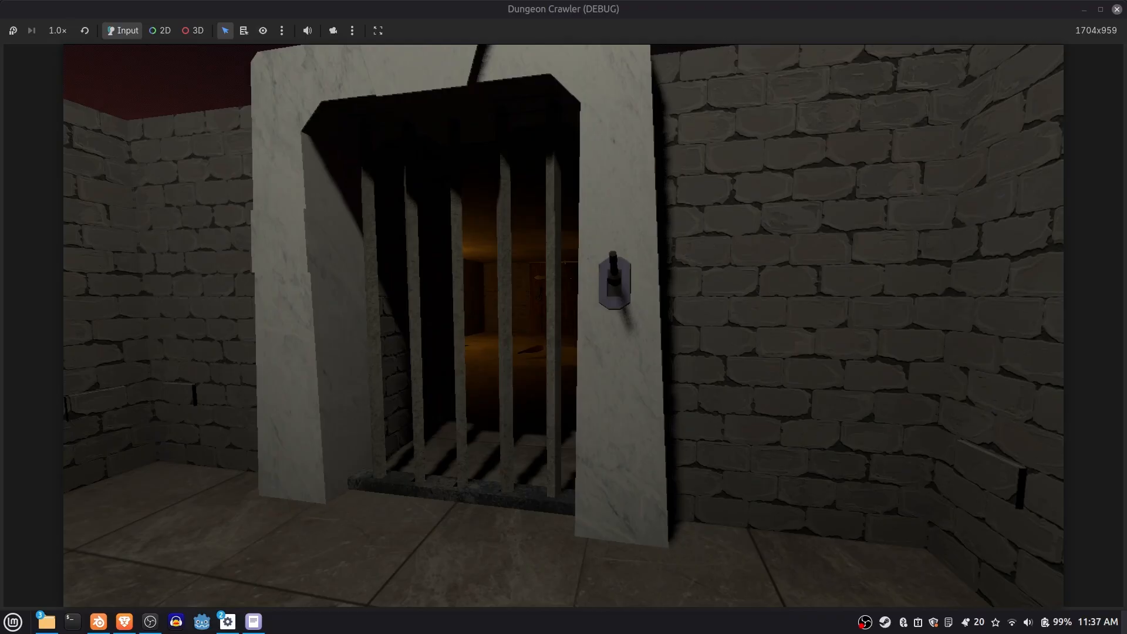
# Open the barred gate with the lever on its pillar and take the Simple Torch from the wall inside
pyautogui.press('w')
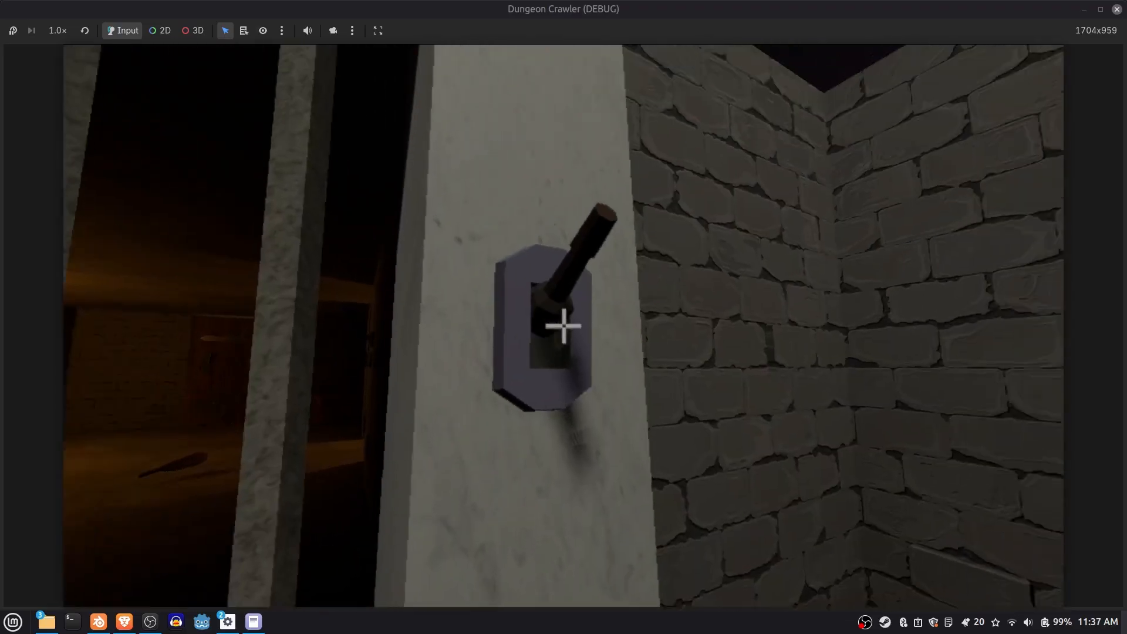
pyautogui.press('e')
pyautogui.press('w')
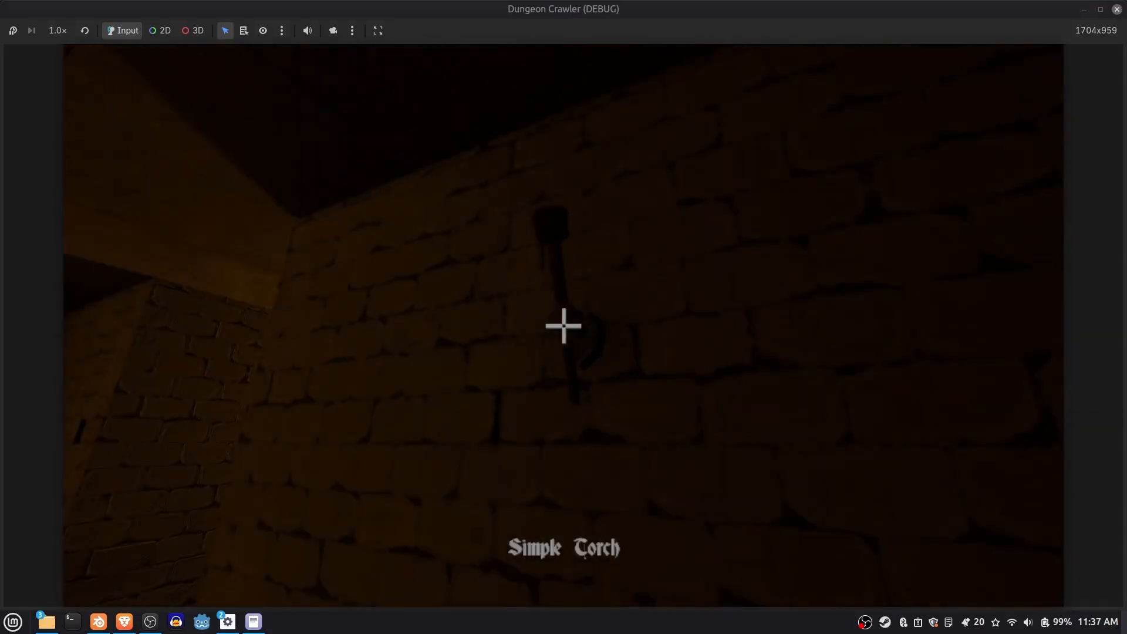
pyautogui.press('e')
pyautogui.press('w')
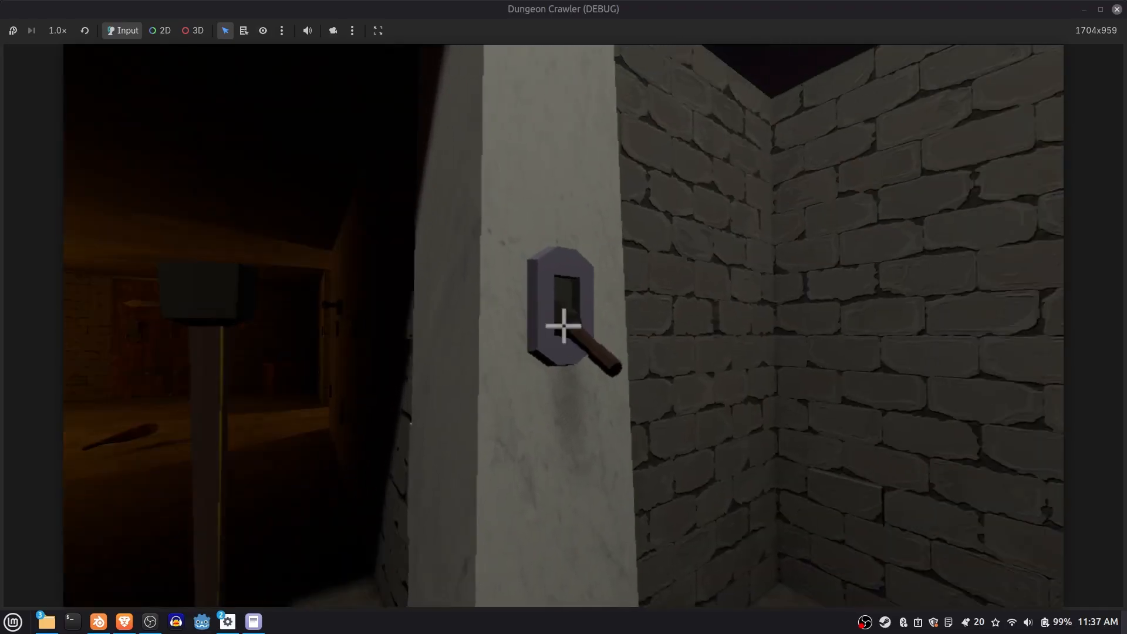
# Carry the unlit torch into the chamber and light it at the burning wall torch above the chest
pyautogui.press('w')
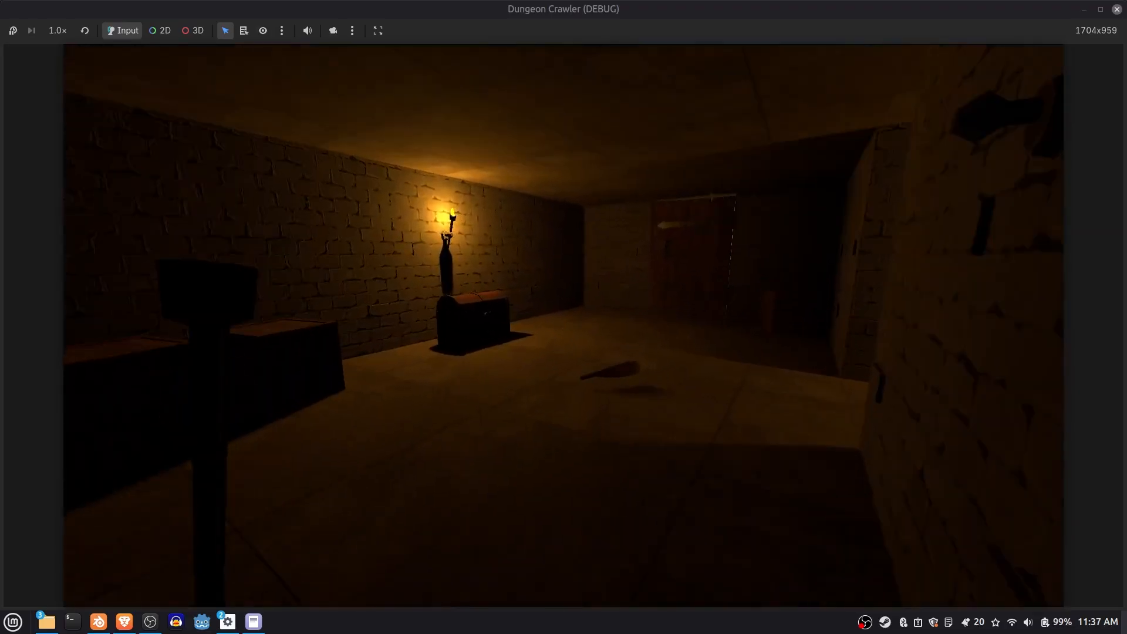
pyautogui.press('w')
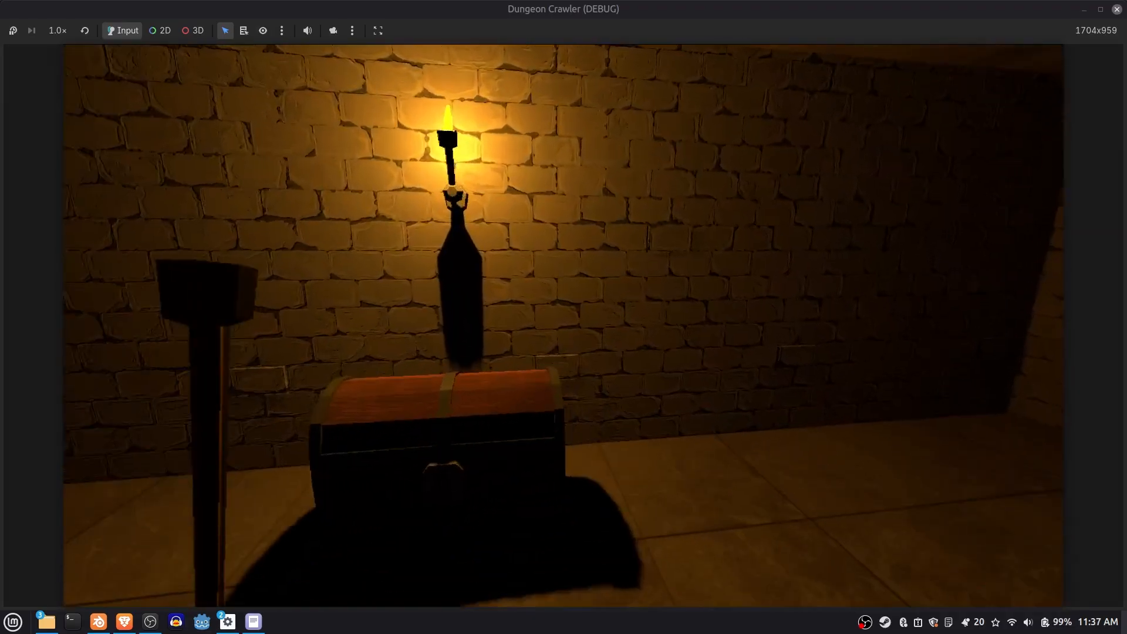
pyautogui.press('d')
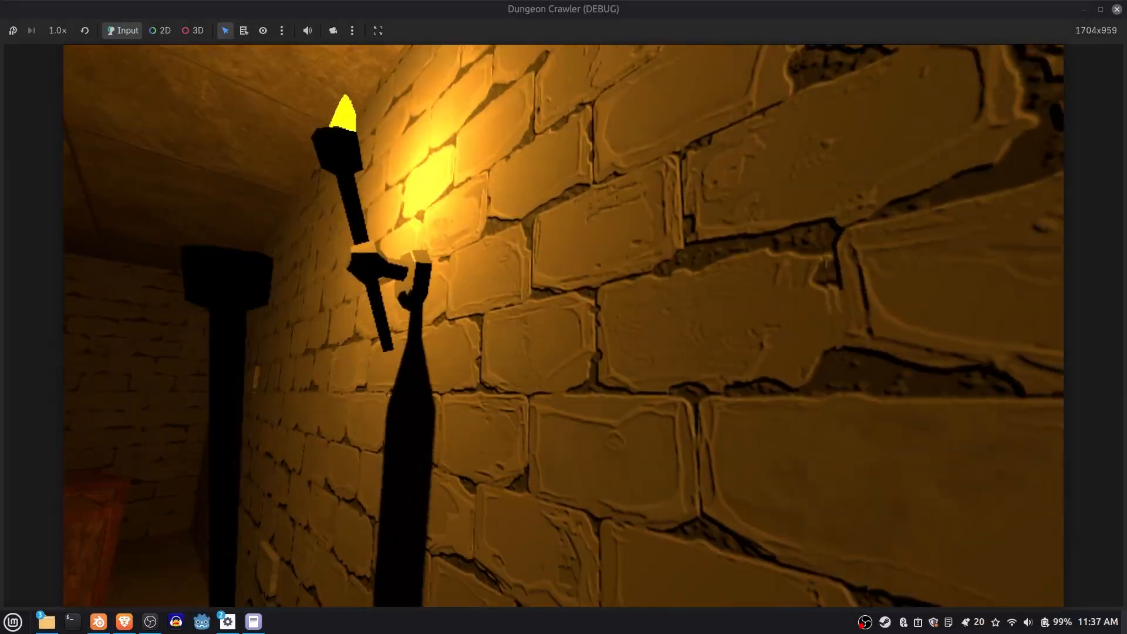
pyautogui.press('e')
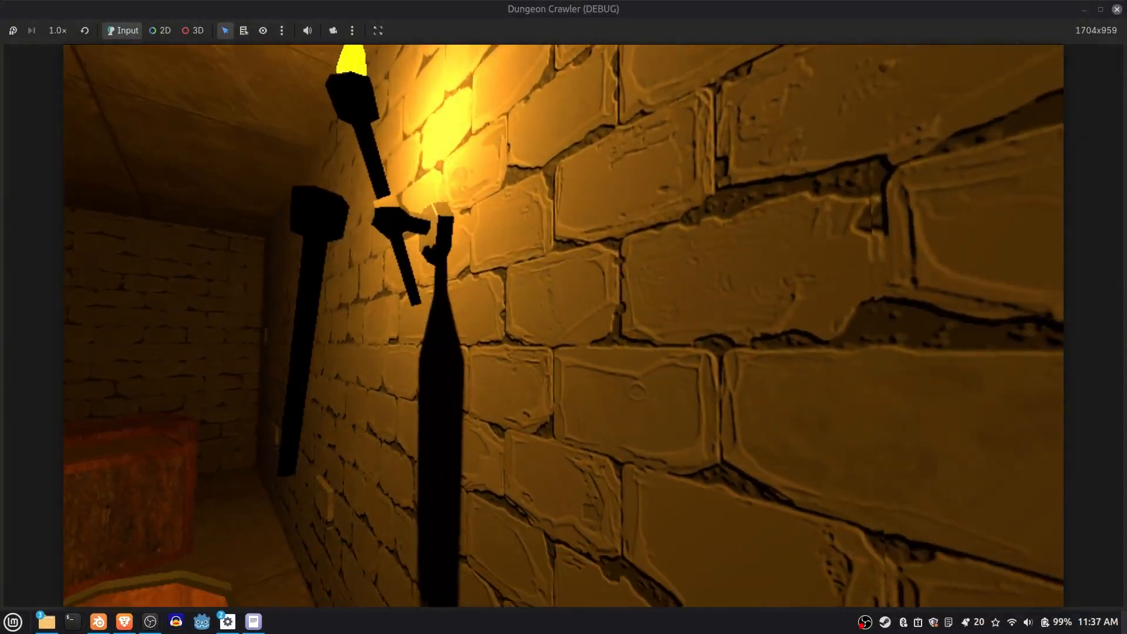
# Examine the Locked Wooden Chest and the two Flimsy Wooden Crates in the corner by torchlight
pyautogui.press('a')
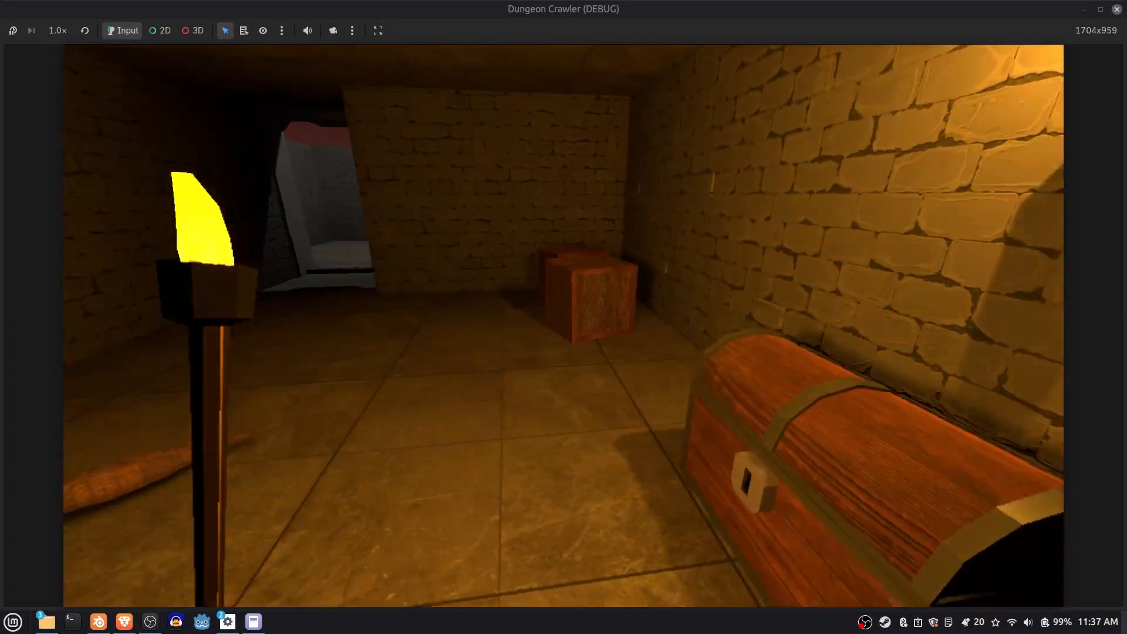
pyautogui.press('w')
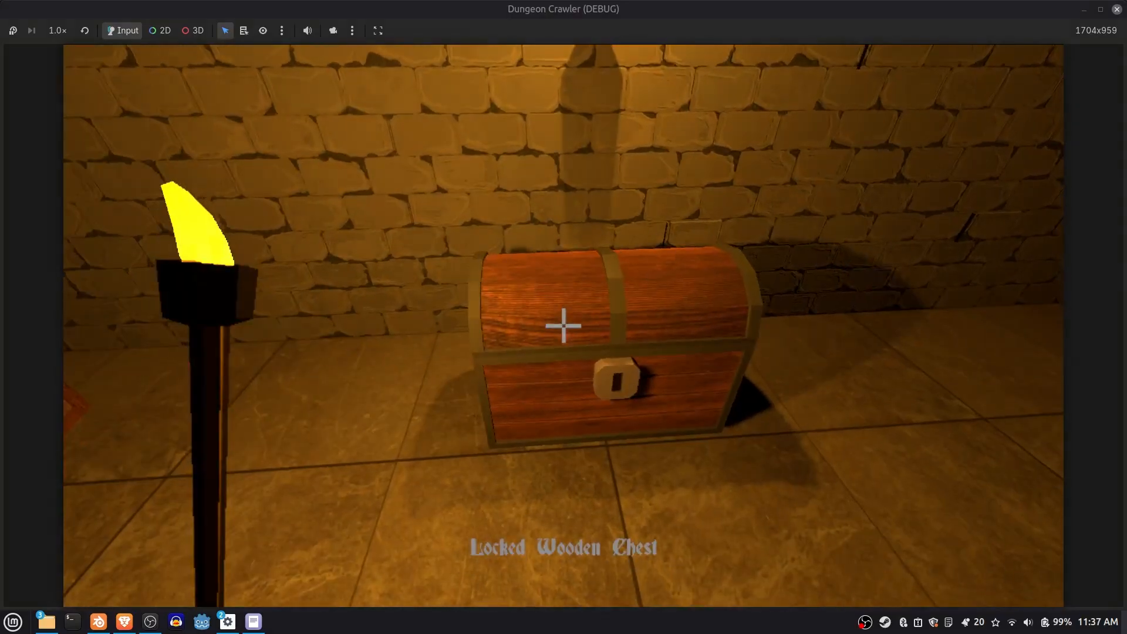
pyautogui.press('a')
pyautogui.press('a')
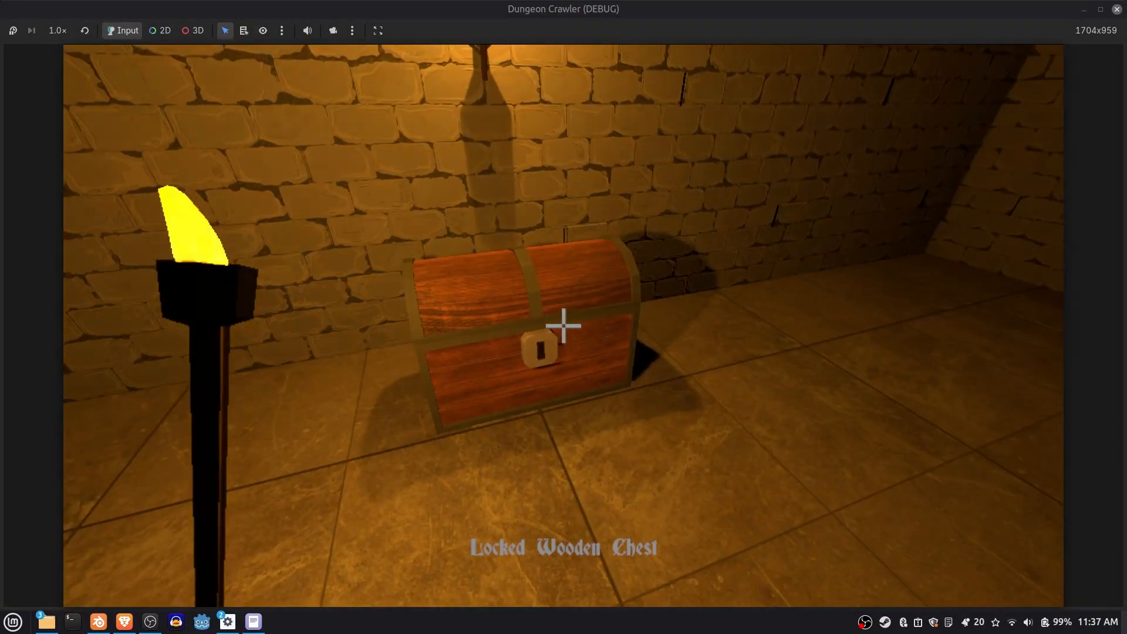
pyautogui.press('d')
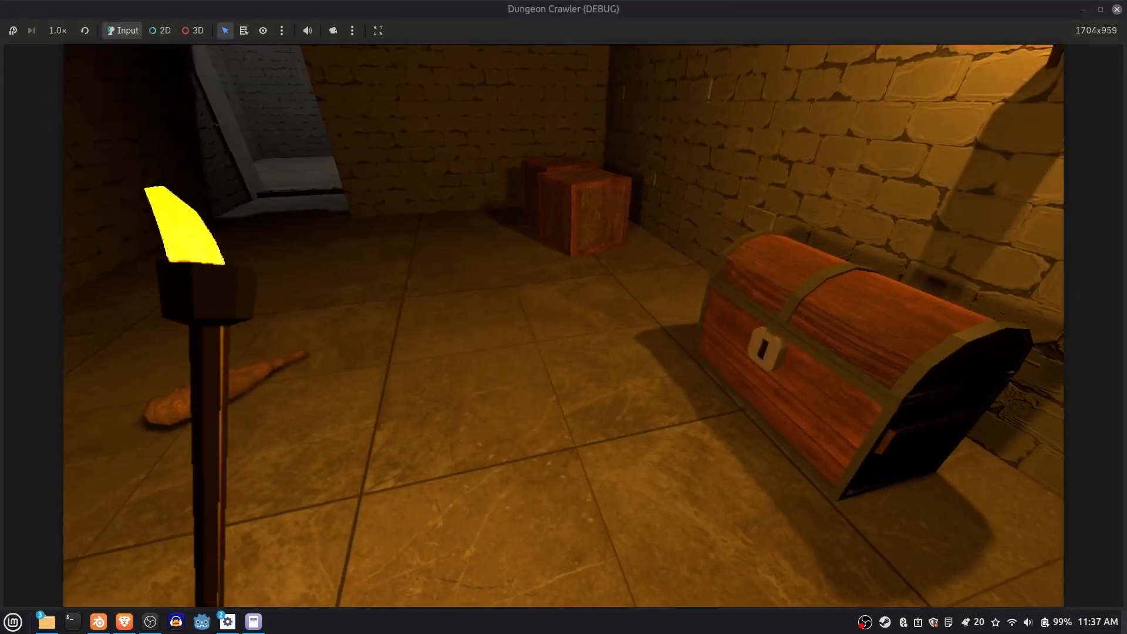
pyautogui.press('w')
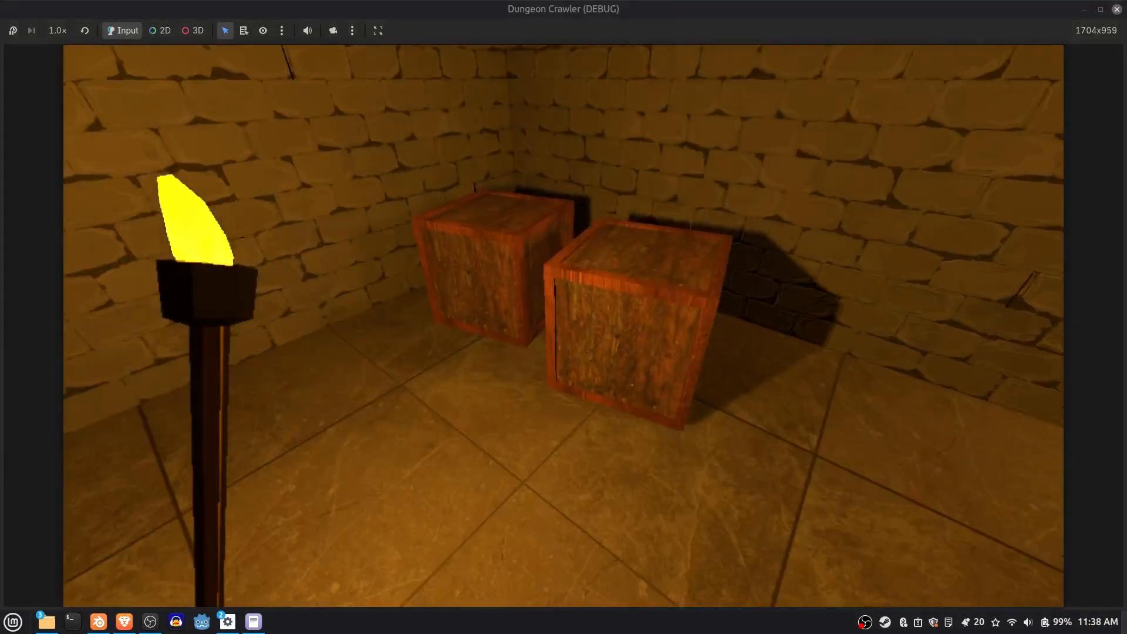
pyautogui.press('w')
pyautogui.press('s')
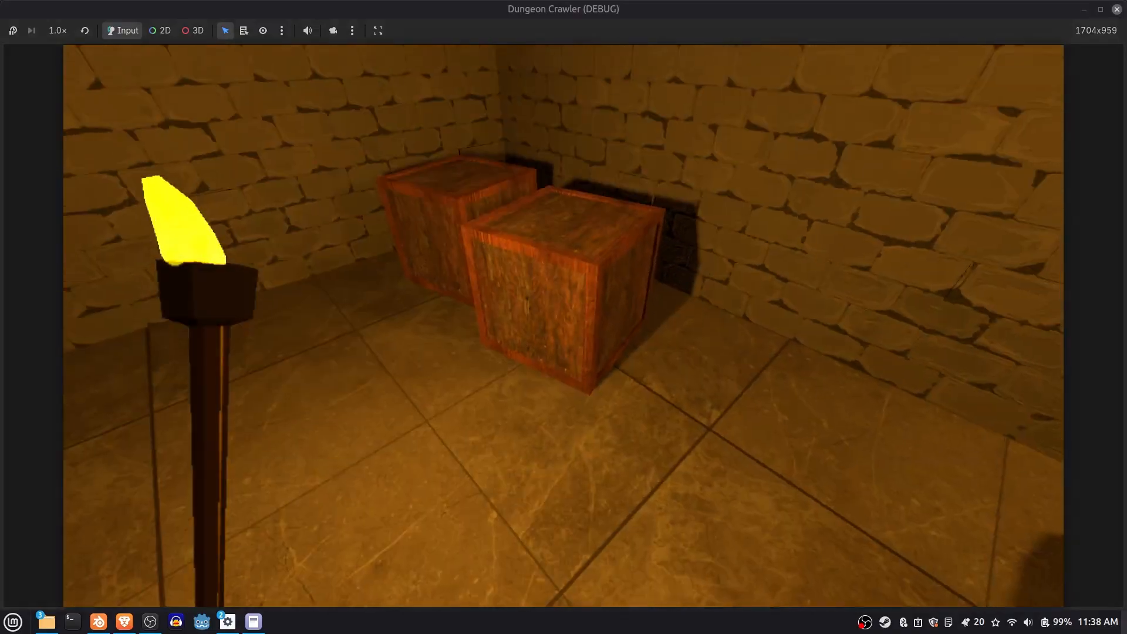
pyautogui.press('w')
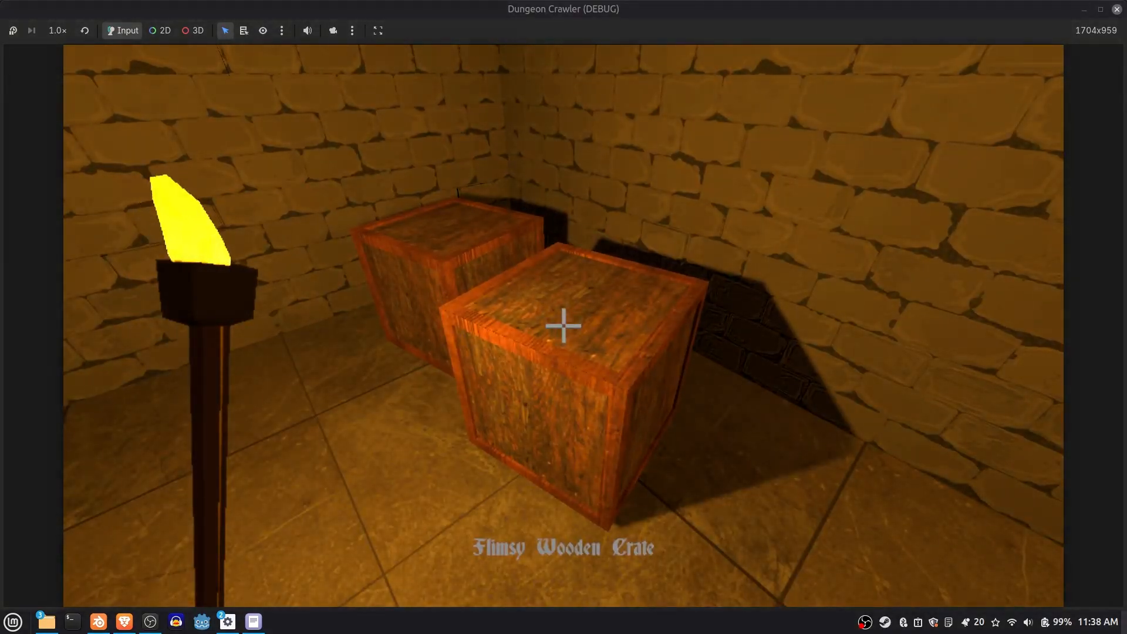
pyautogui.press('s')
pyautogui.press('w')
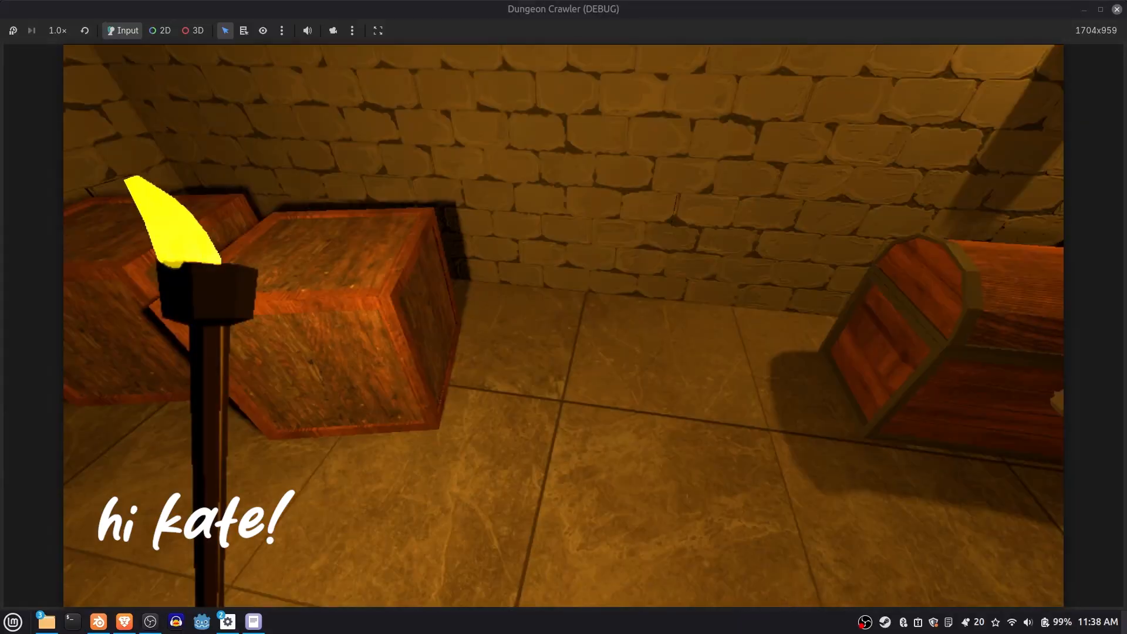
# Pick up the Crude Wooden Club from the floor near the chest
pyautogui.press('w')
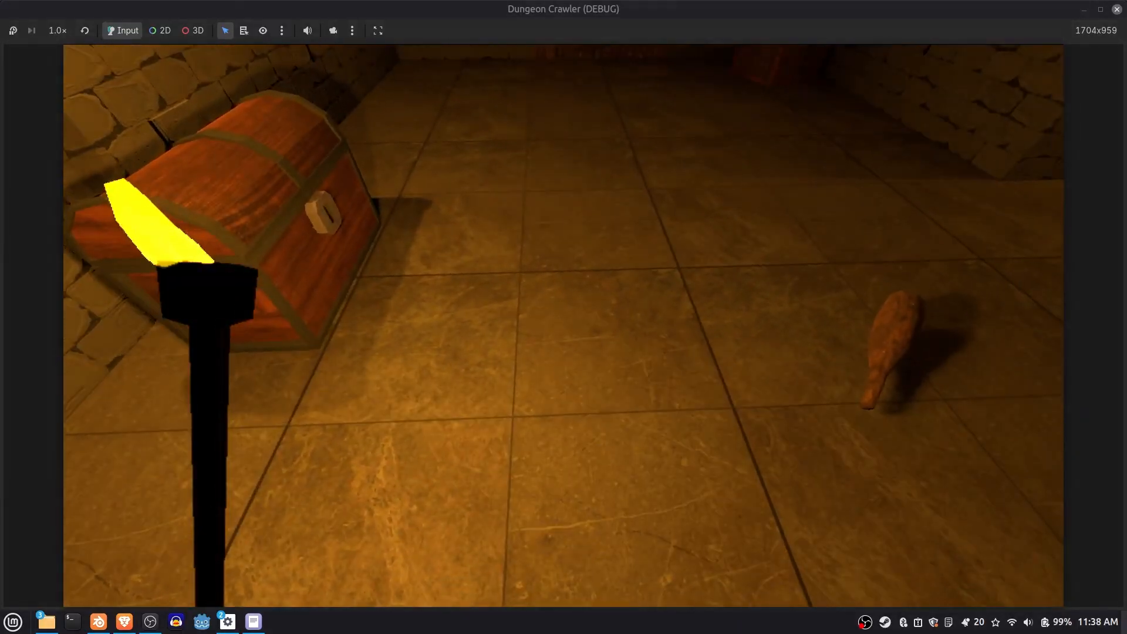
pyautogui.press('w')
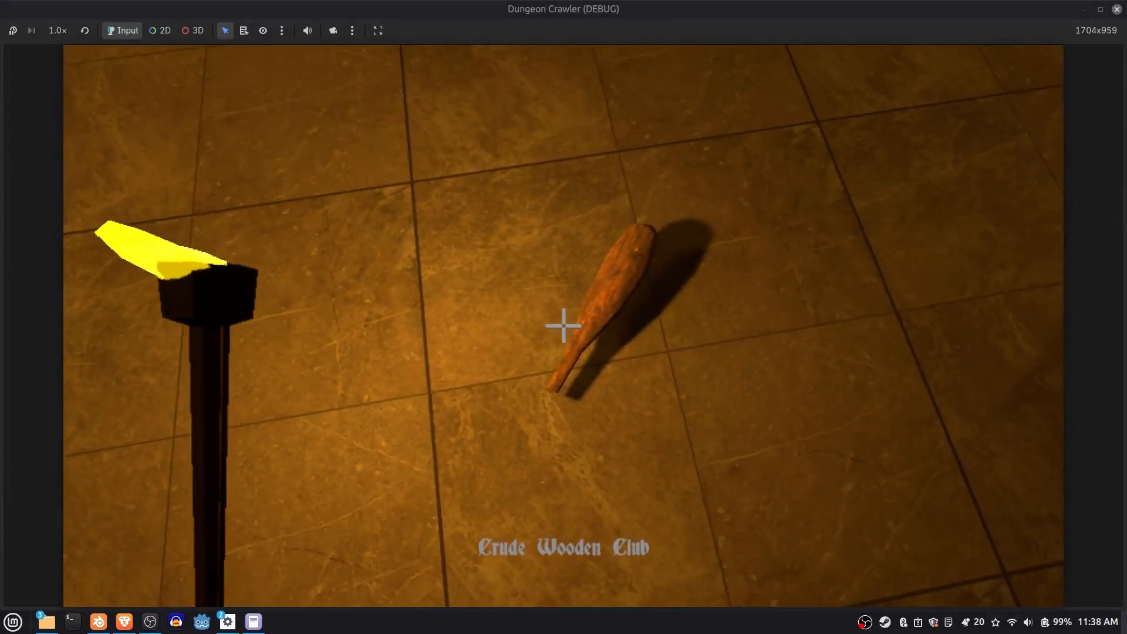
pyautogui.press('e')
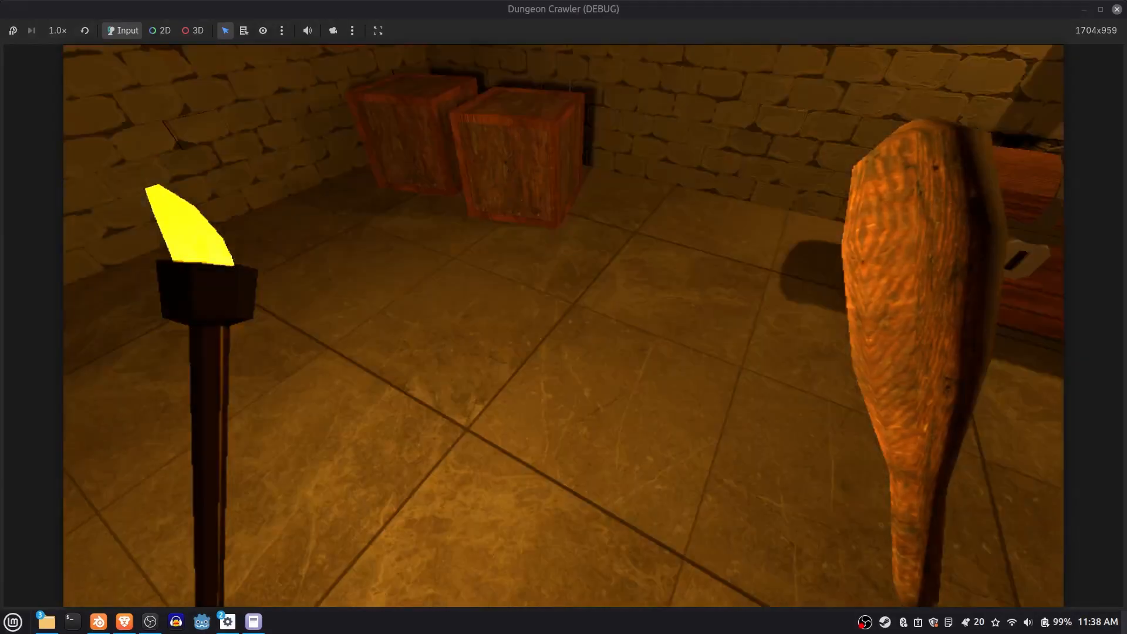
# Smash the Flimsy Wooden Crate nearer to the chest with the club
pyautogui.press('w')
pyautogui.press('w')
pyautogui.click(564, 326)
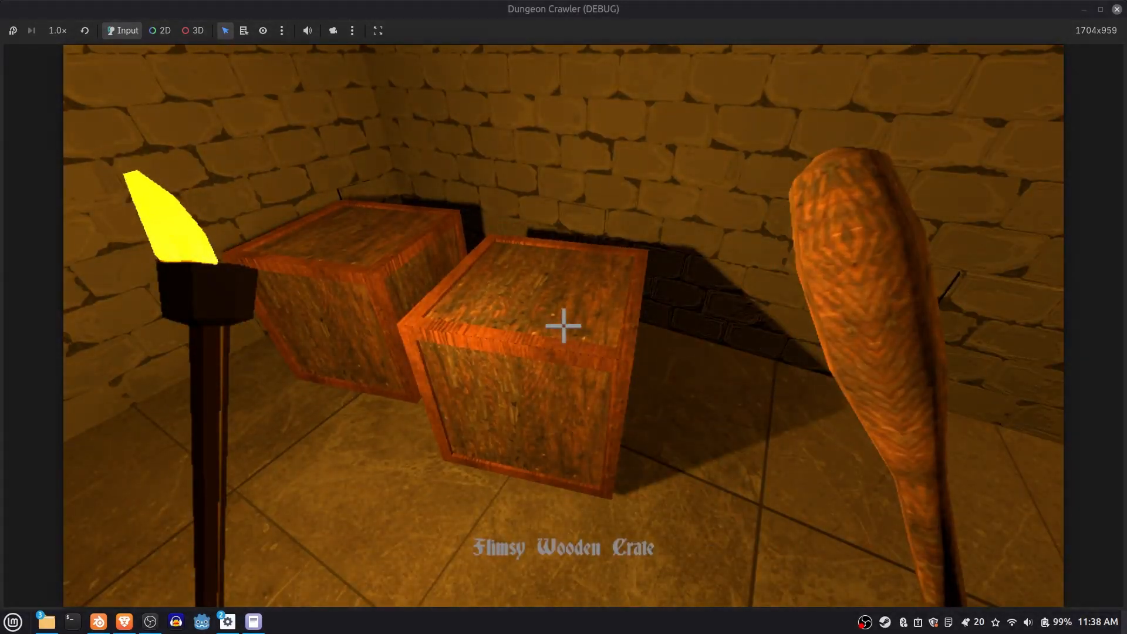
pyautogui.click(563, 326)
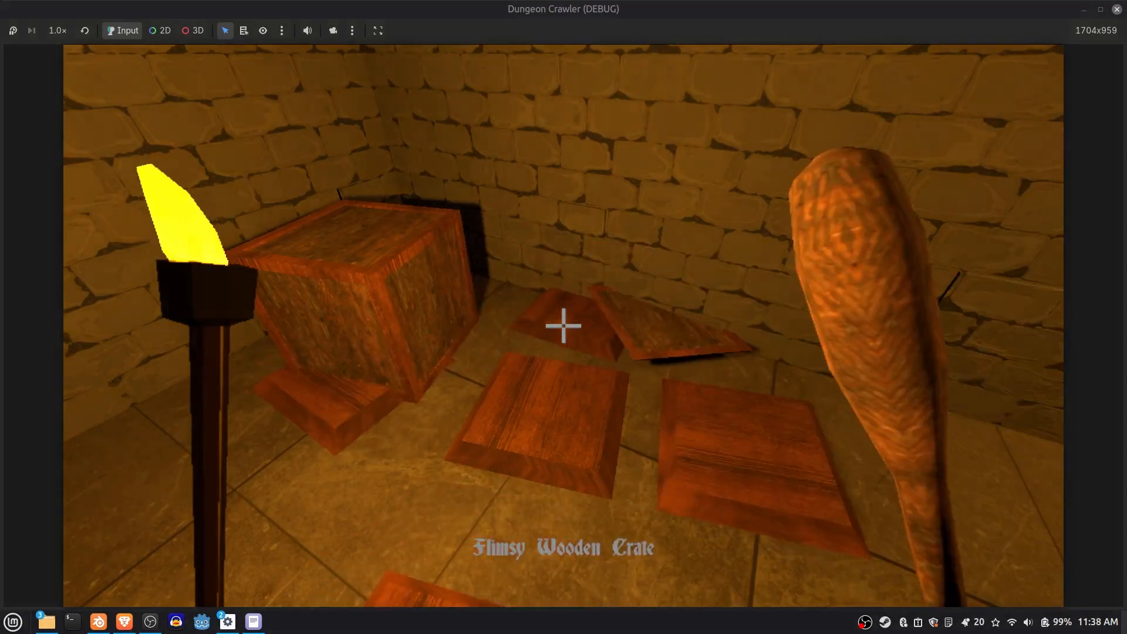
pyautogui.press('s')
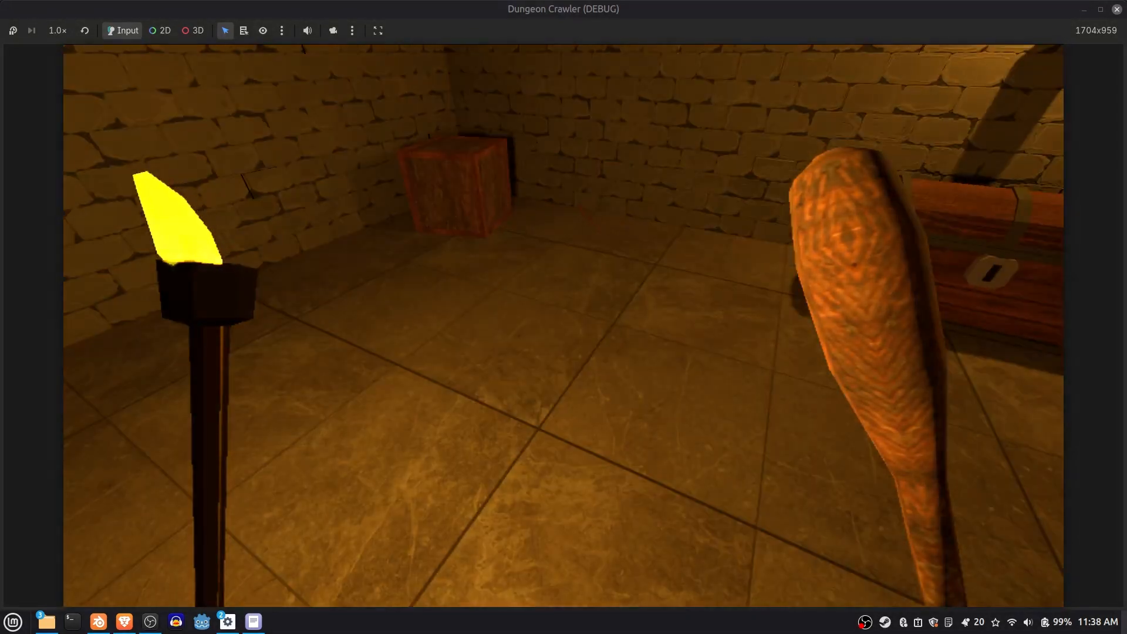
# Smash the remaining Flimsy Wooden Crate in the room's corner with the club
pyautogui.press('w')
pyautogui.press('w')
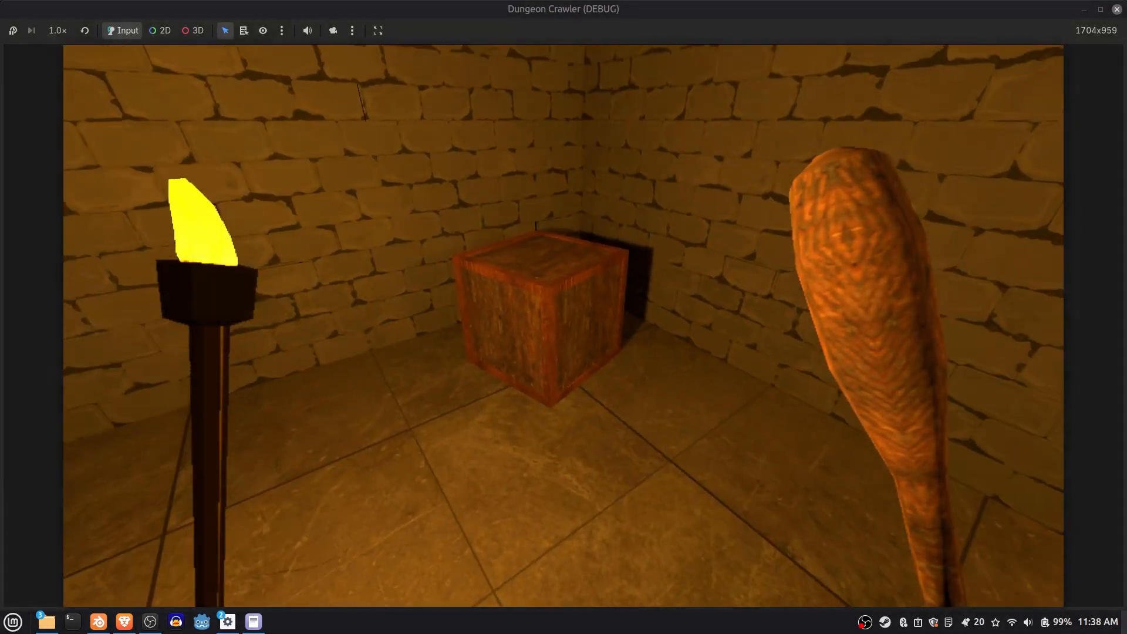
pyautogui.press('w')
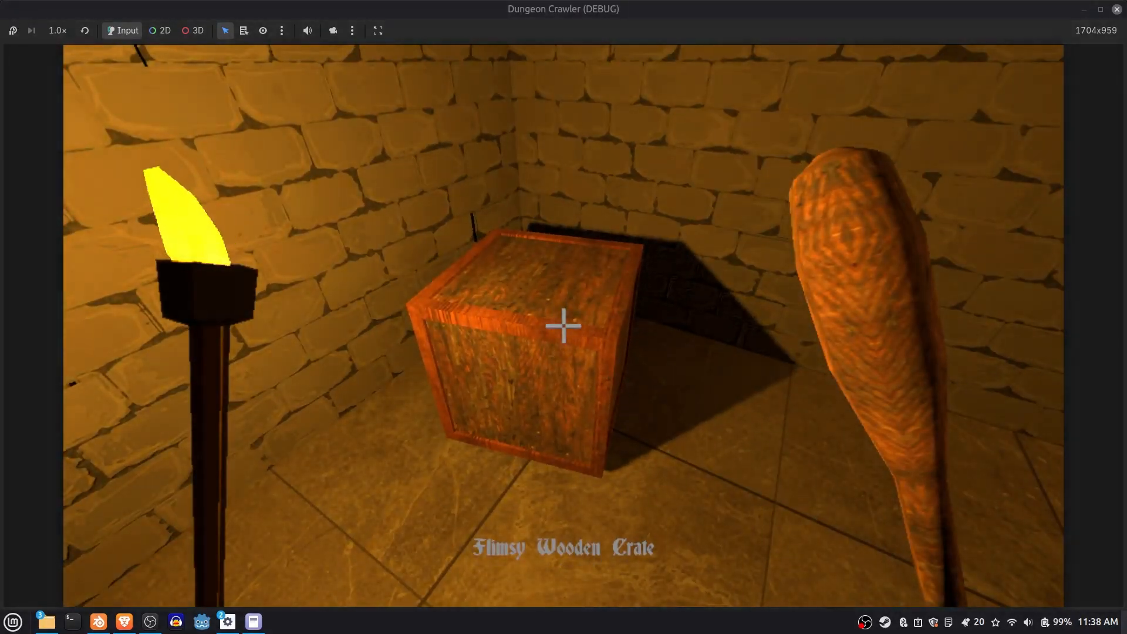
pyautogui.click(563, 326)
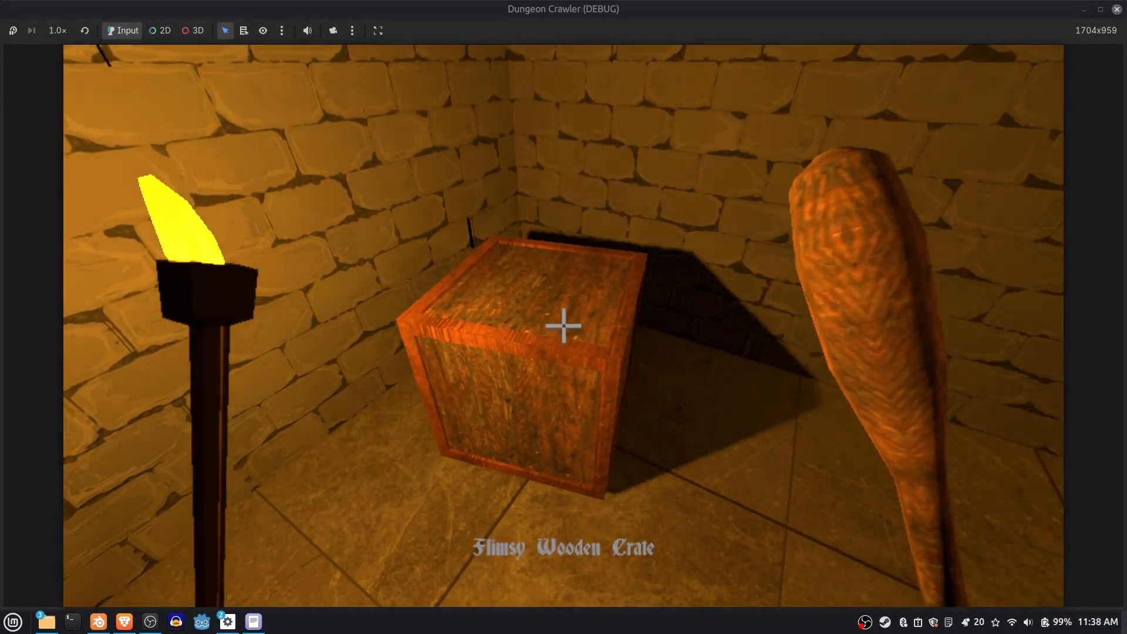
pyautogui.click(563, 326)
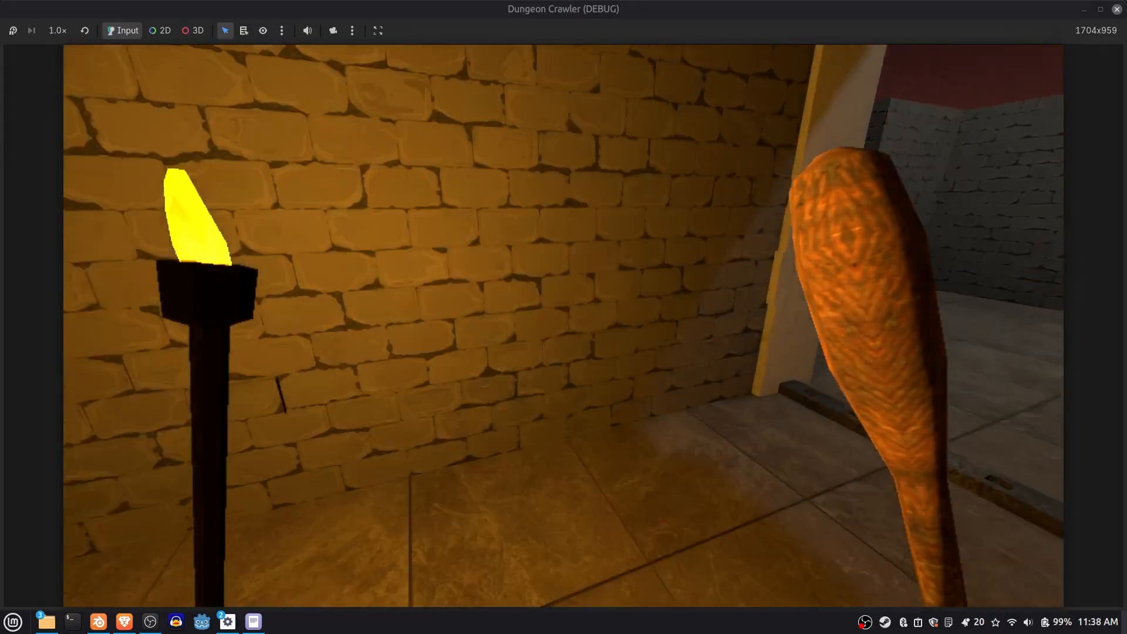
# Inspect the entrance gateway with its lever and the Stout Iron Gate at the end of the side corridor
pyautogui.press('w')
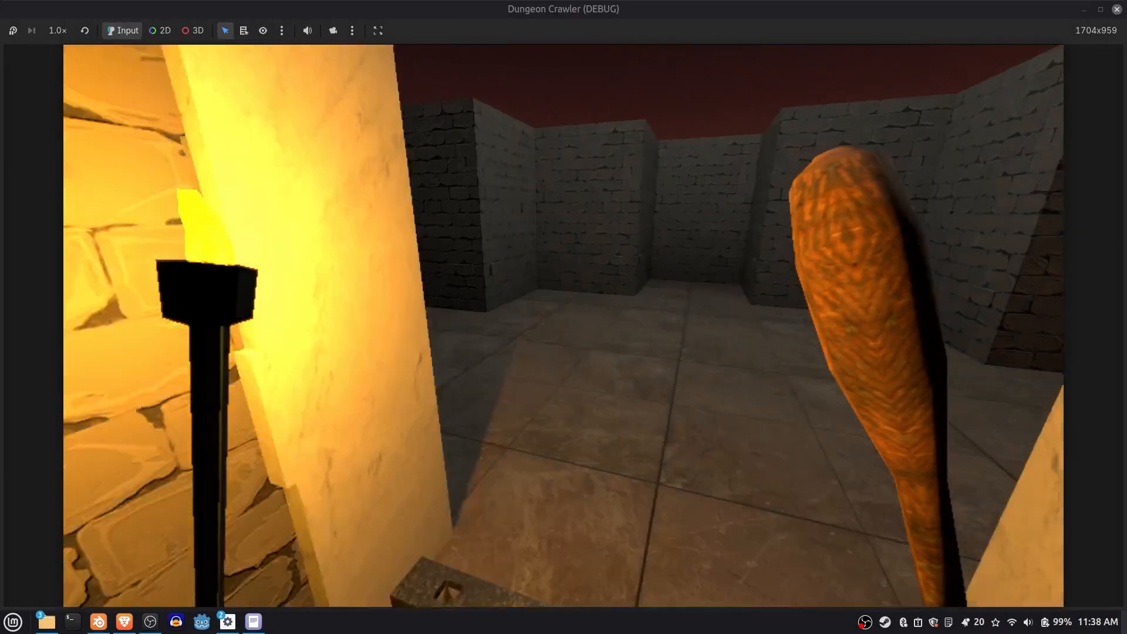
pyautogui.press('s')
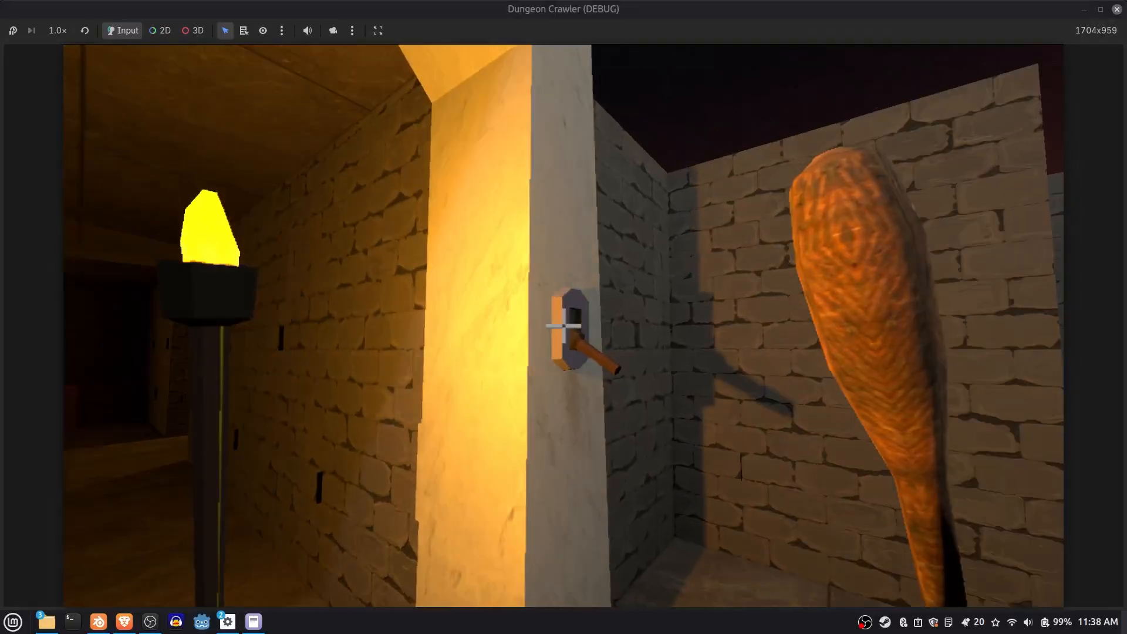
pyautogui.press('w')
pyautogui.press('w')
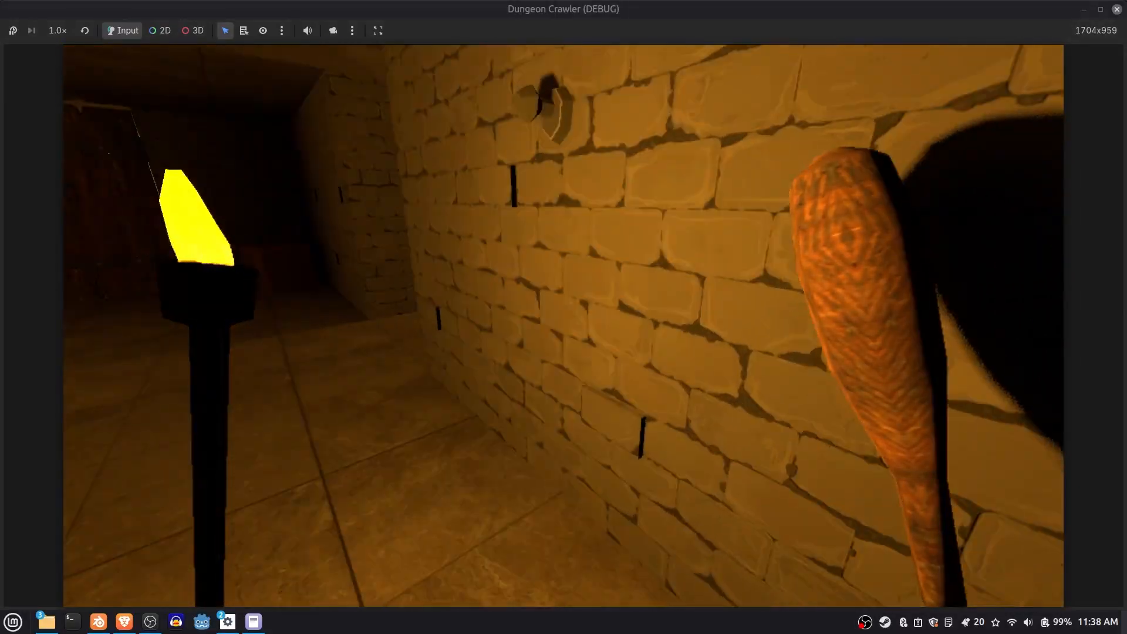
pyautogui.press('w')
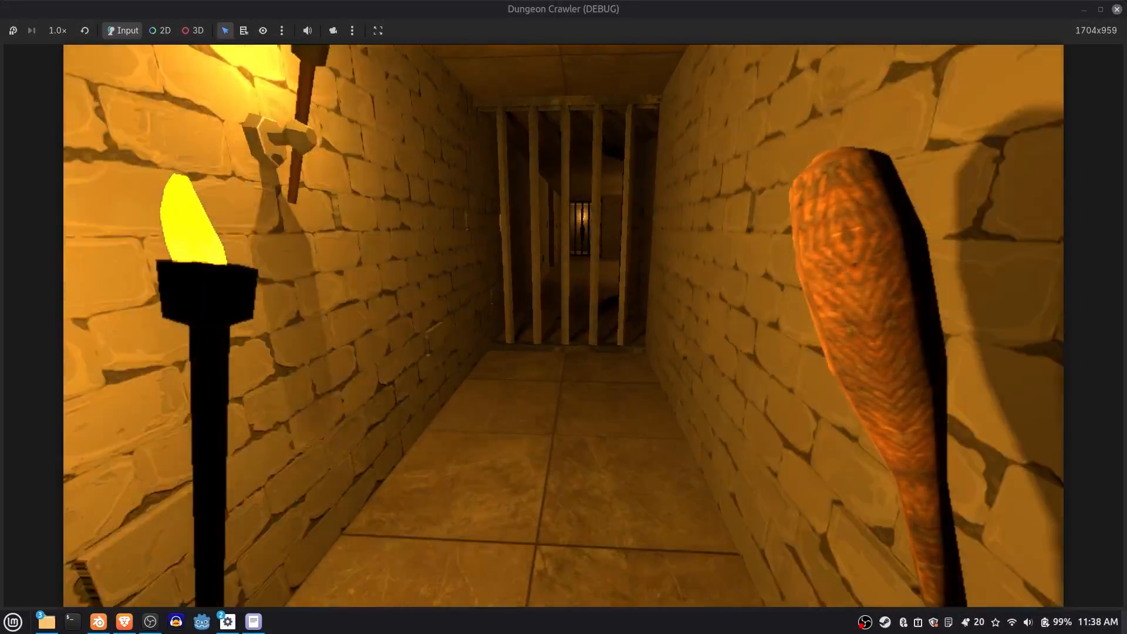
pyautogui.press('w')
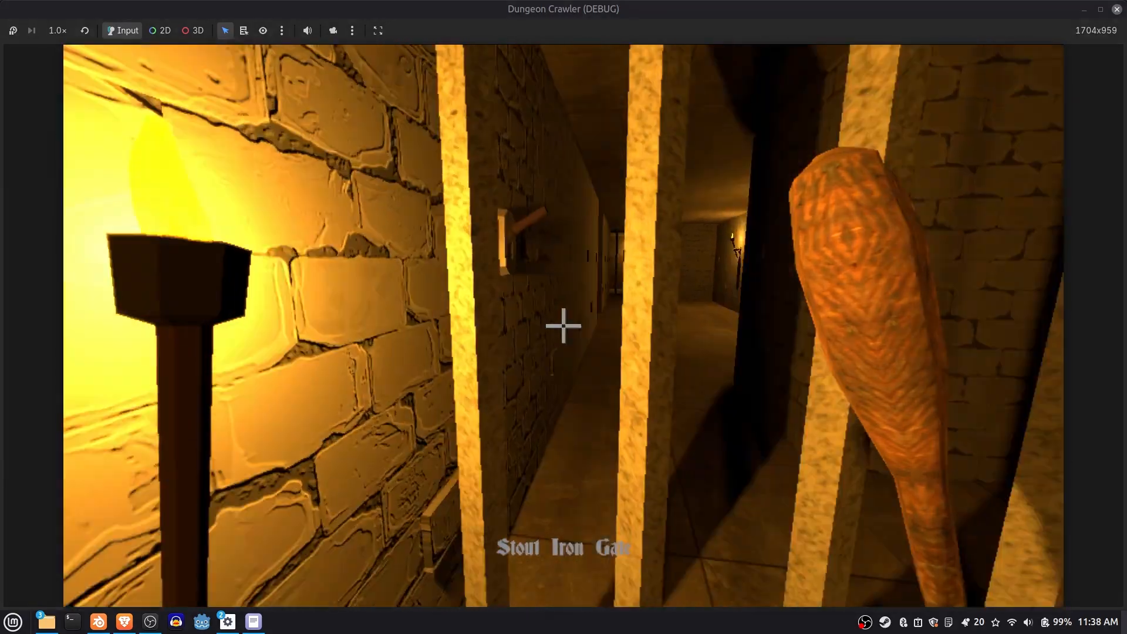
pyautogui.press('d')
pyautogui.press('a')
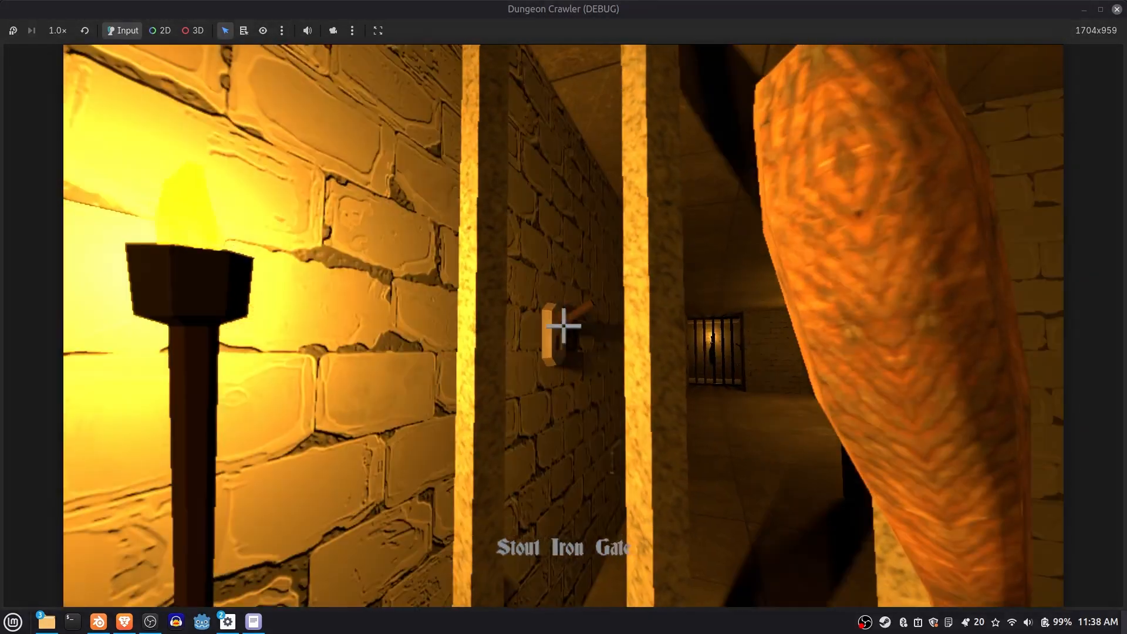
pyautogui.press('s')
pyautogui.press('w')
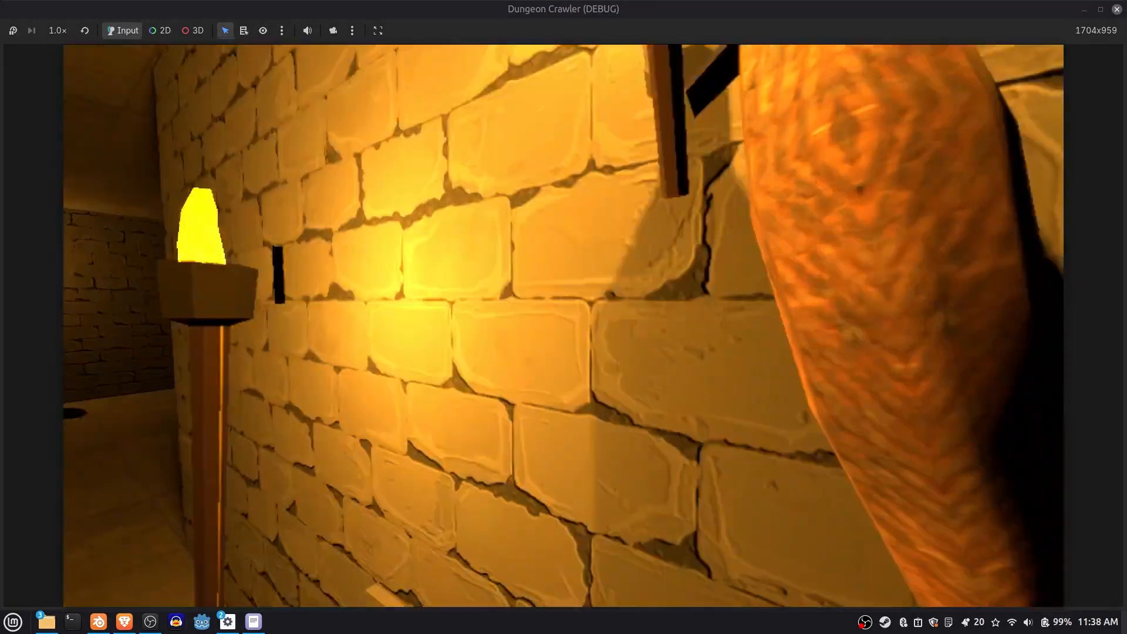
# Open the wooden door with the ring handle and walk through into the passage beyond
pyautogui.press('w')
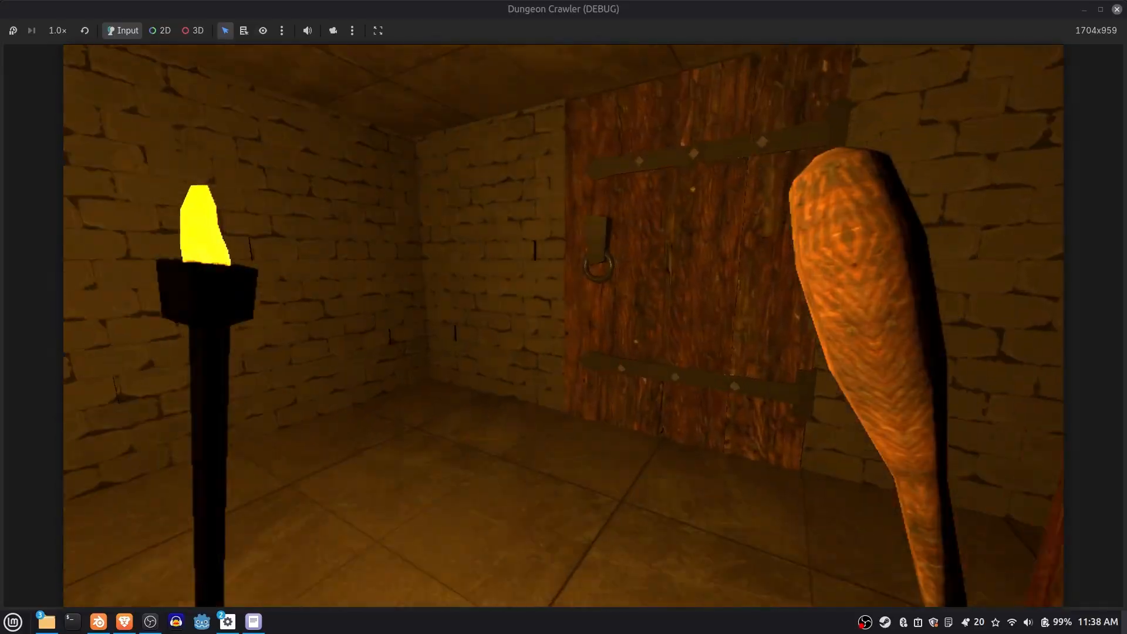
pyautogui.press('w')
pyautogui.press('e')
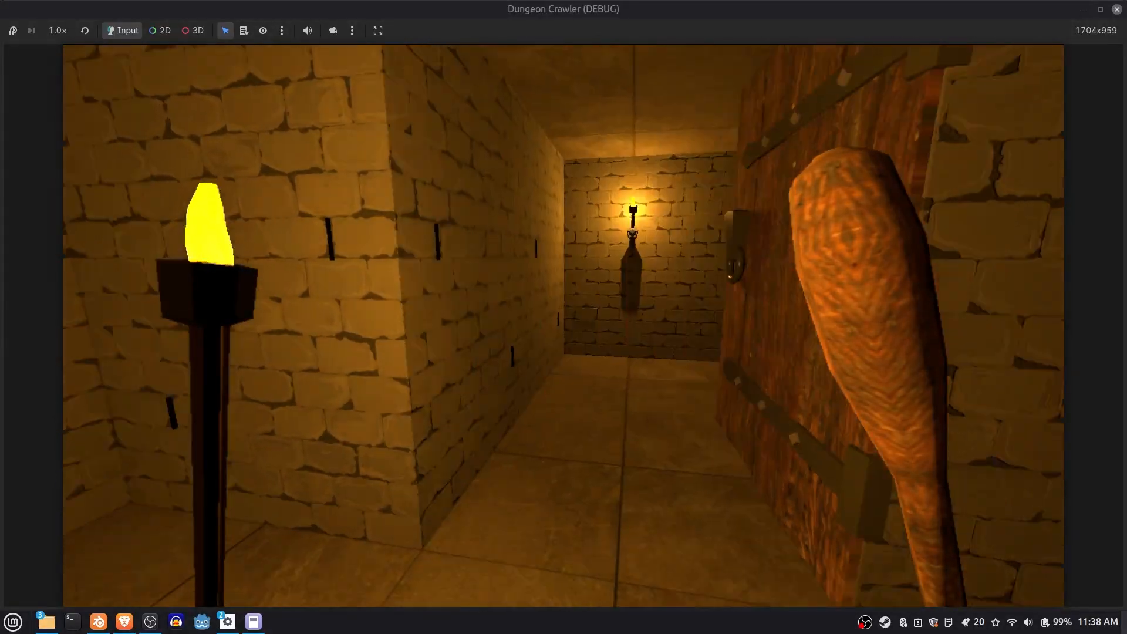
pyautogui.press('w')
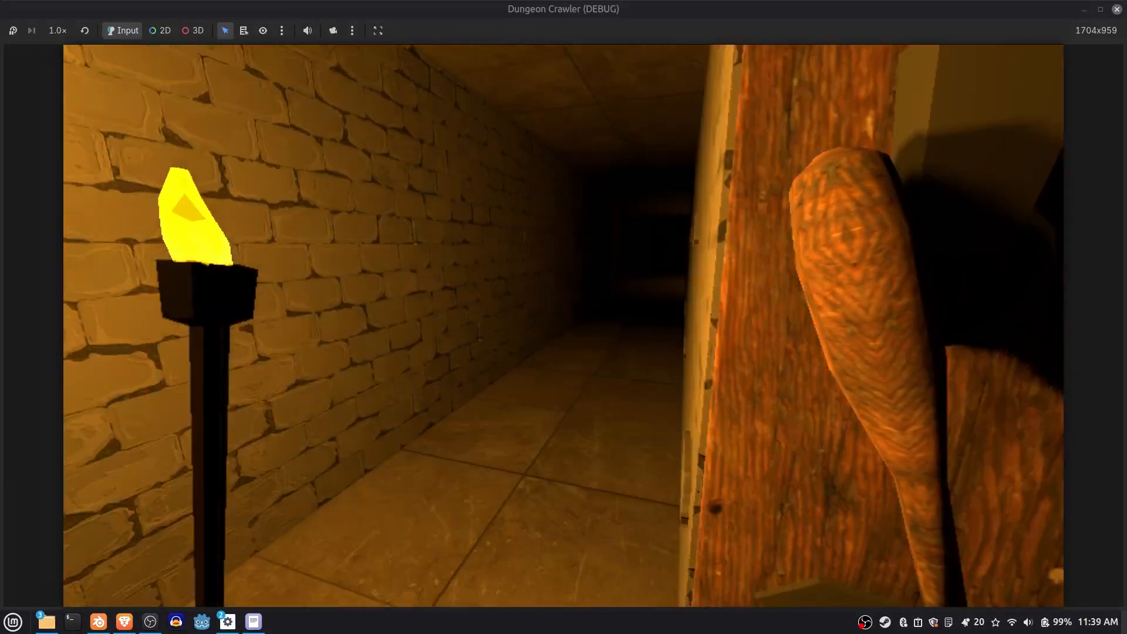
# Walk along the dark brick corridor past the wall bracket and enter the large unlit room
pyautogui.press('w')
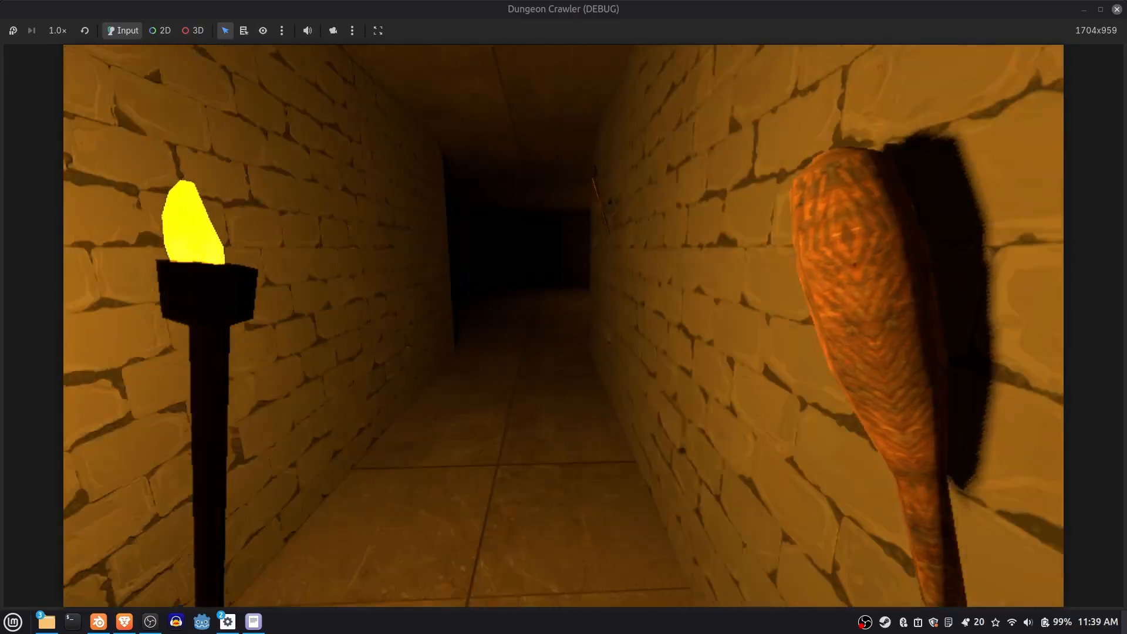
pyautogui.press('w')
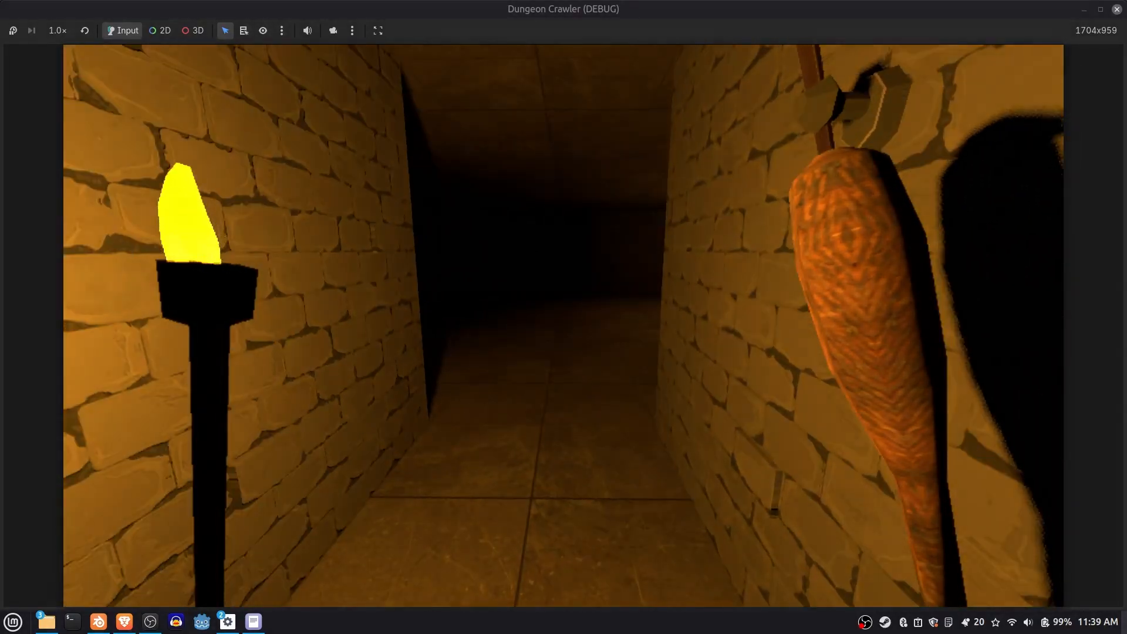
pyautogui.press('w')
pyautogui.click(564, 326)
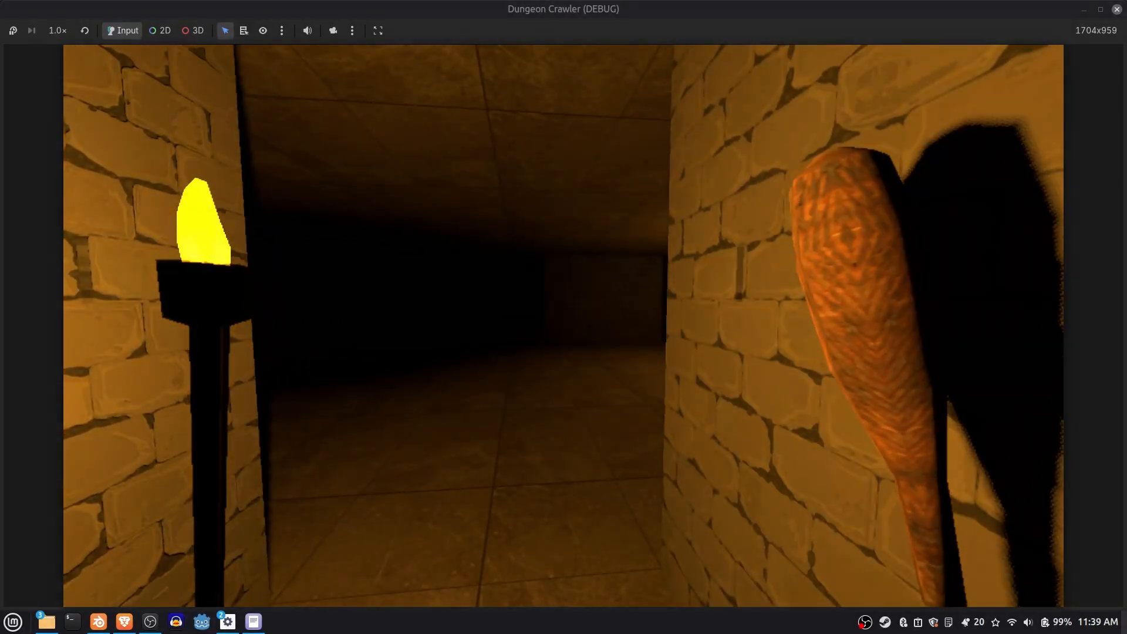
pyautogui.click(564, 326)
pyautogui.press('w')
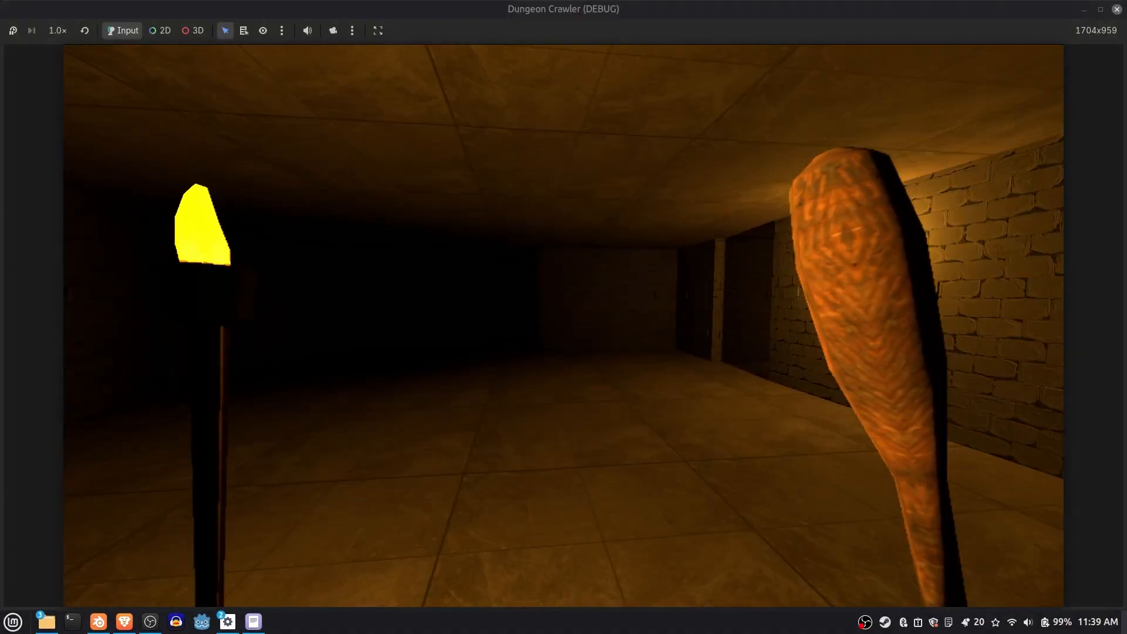
# Cross the large room and follow the torch-lit passage to the alcove holding a wooden chest
pyautogui.press('w')
pyautogui.press('w')
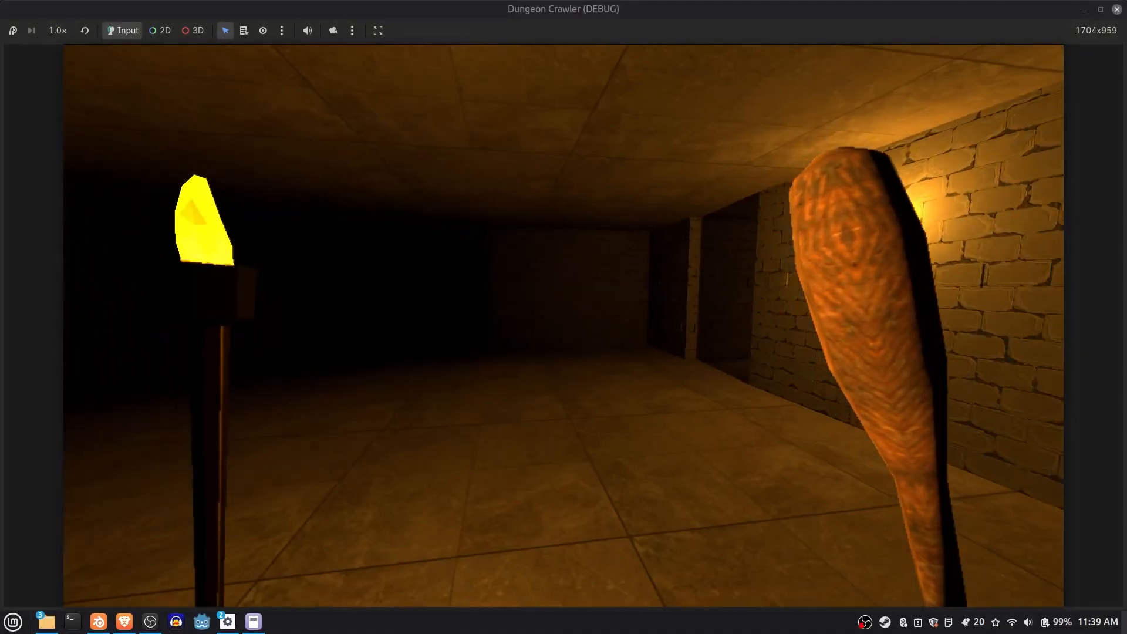
pyautogui.press('w')
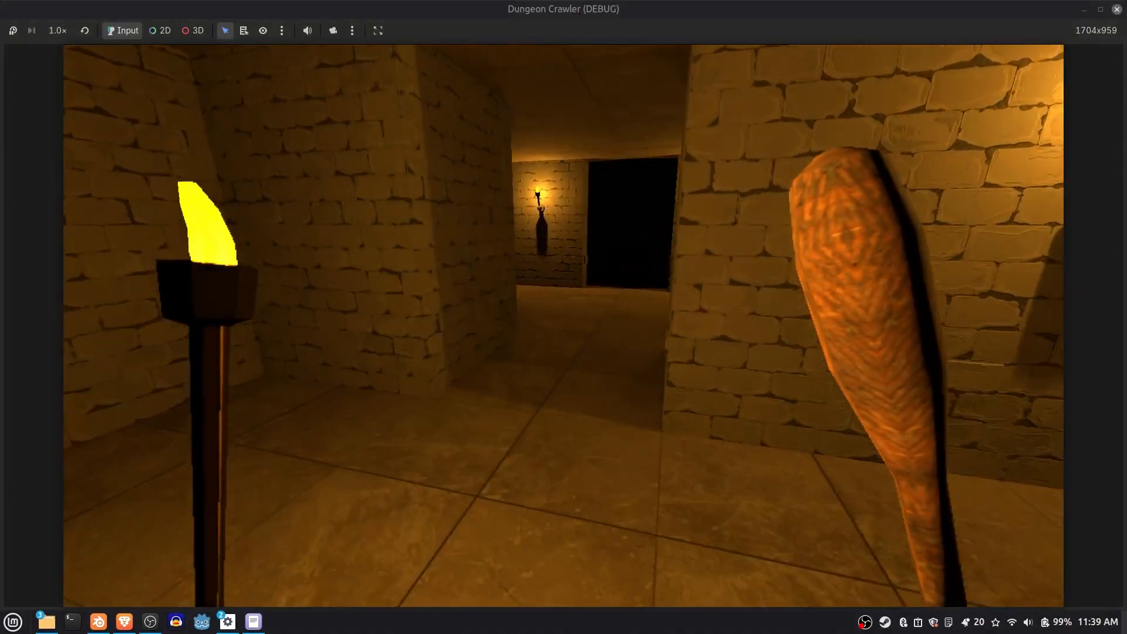
pyautogui.press('w')
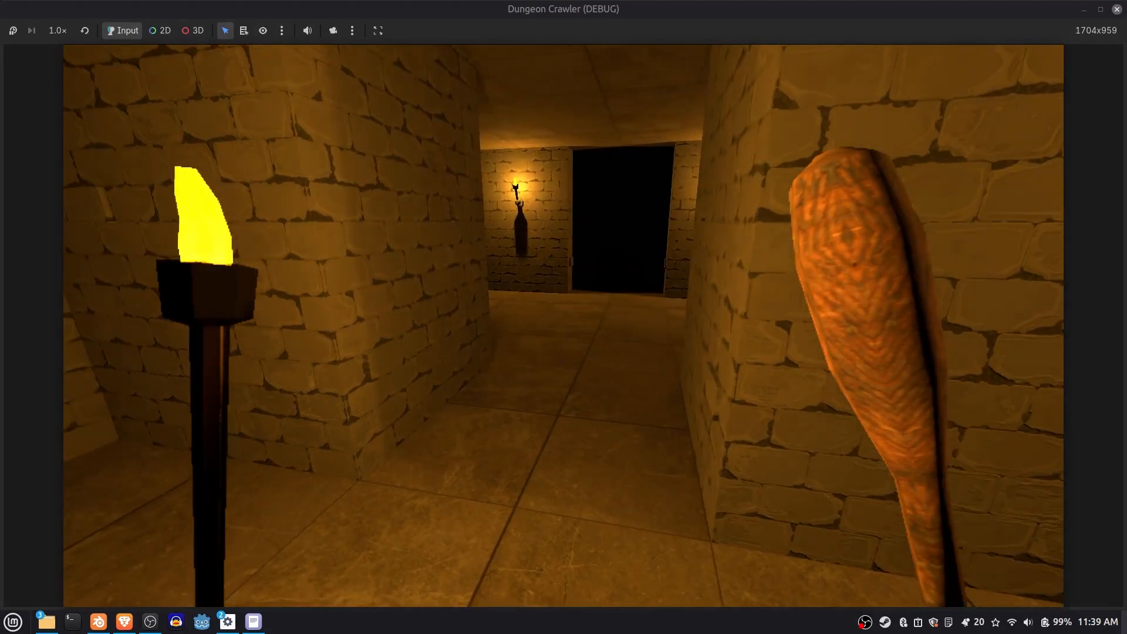
pyautogui.press('w')
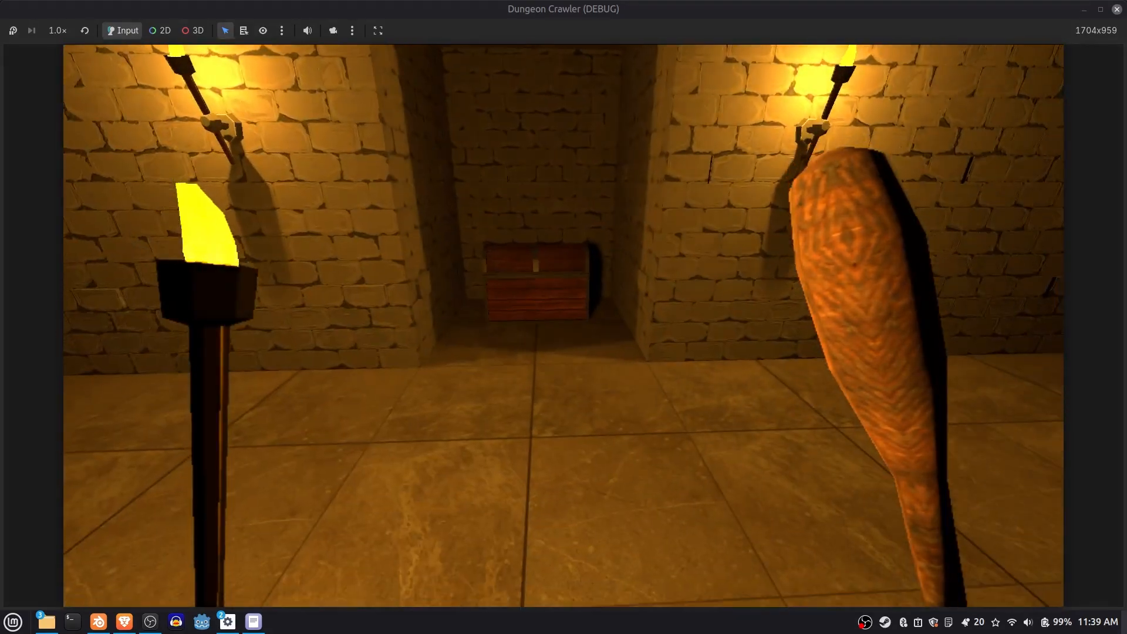
# Open the Simple Wooden Chest in the alcove and take the small key from it
pyautogui.press('w')
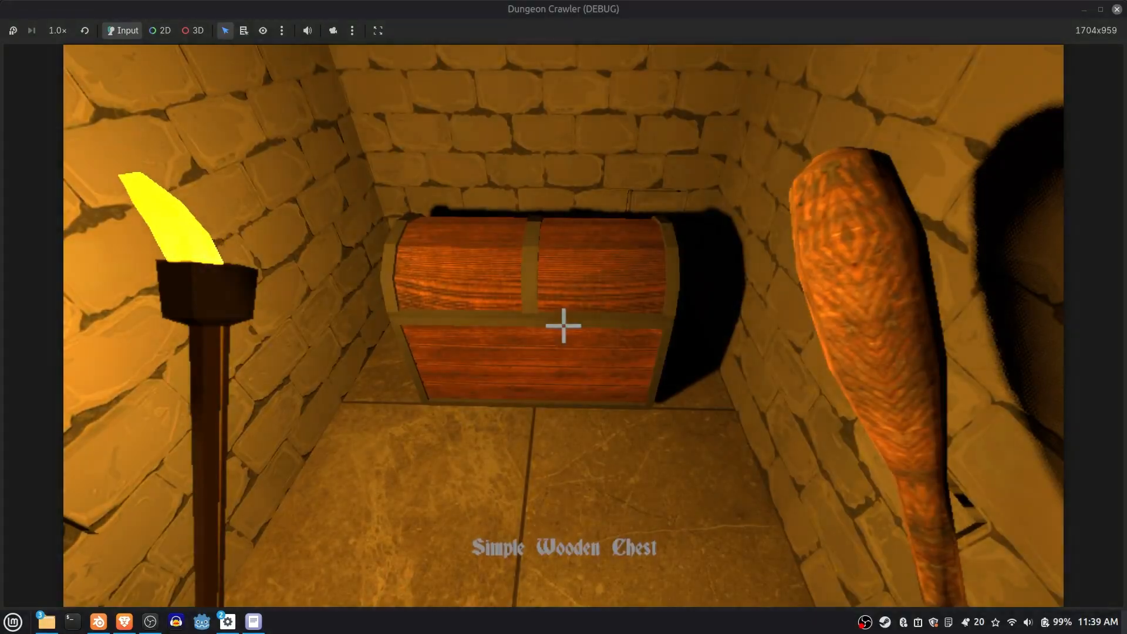
pyautogui.press('e')
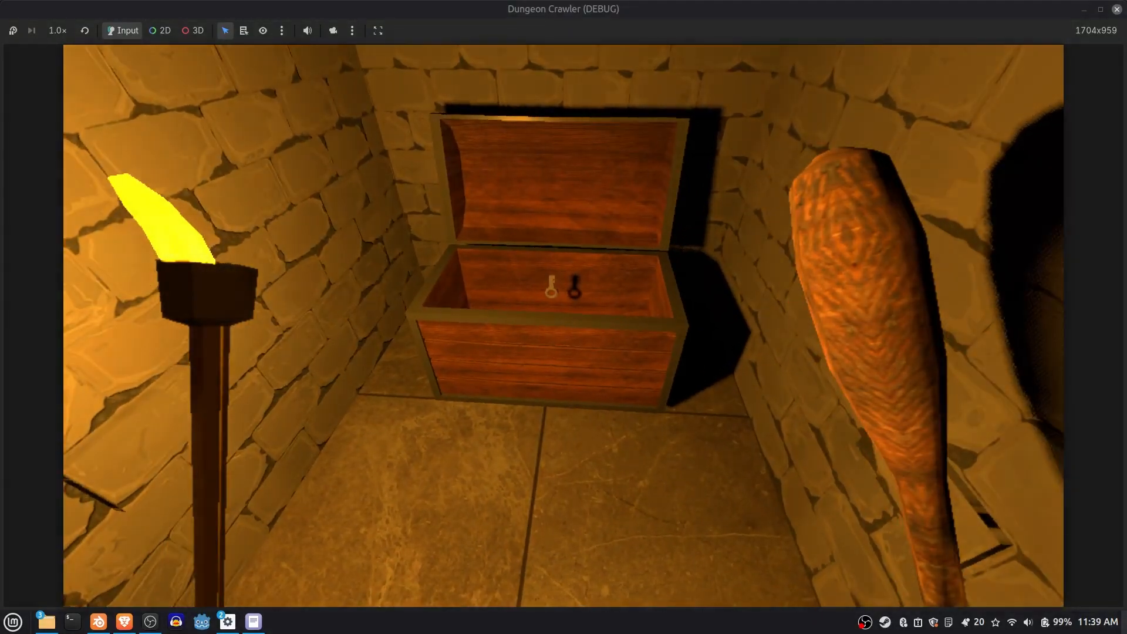
pyautogui.press('w')
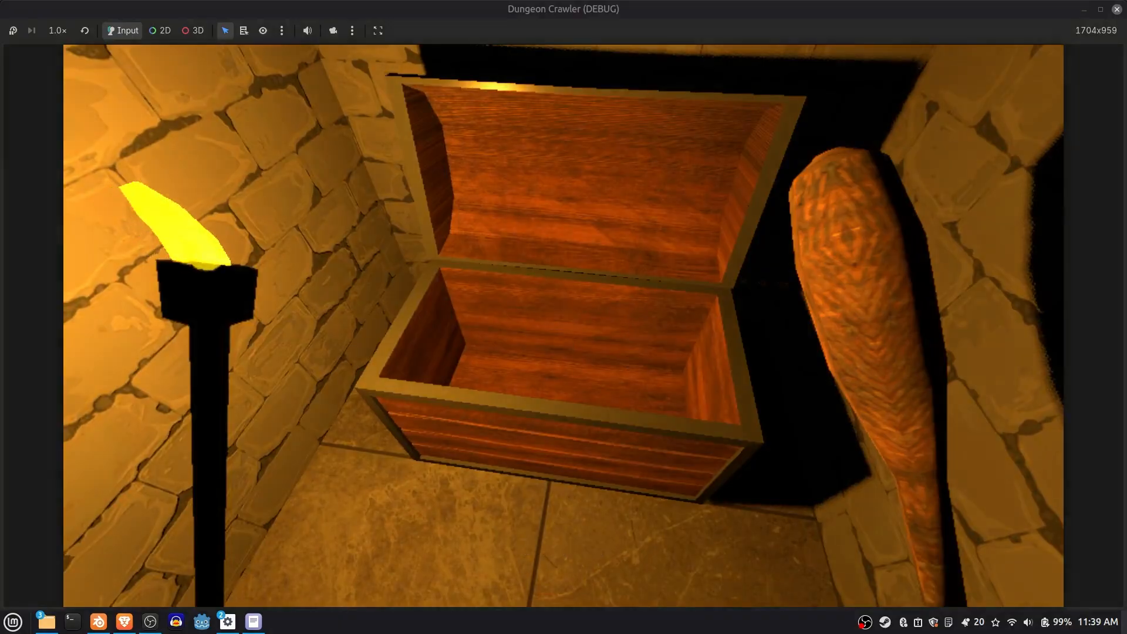
pyautogui.press('s')
pyautogui.press('w')
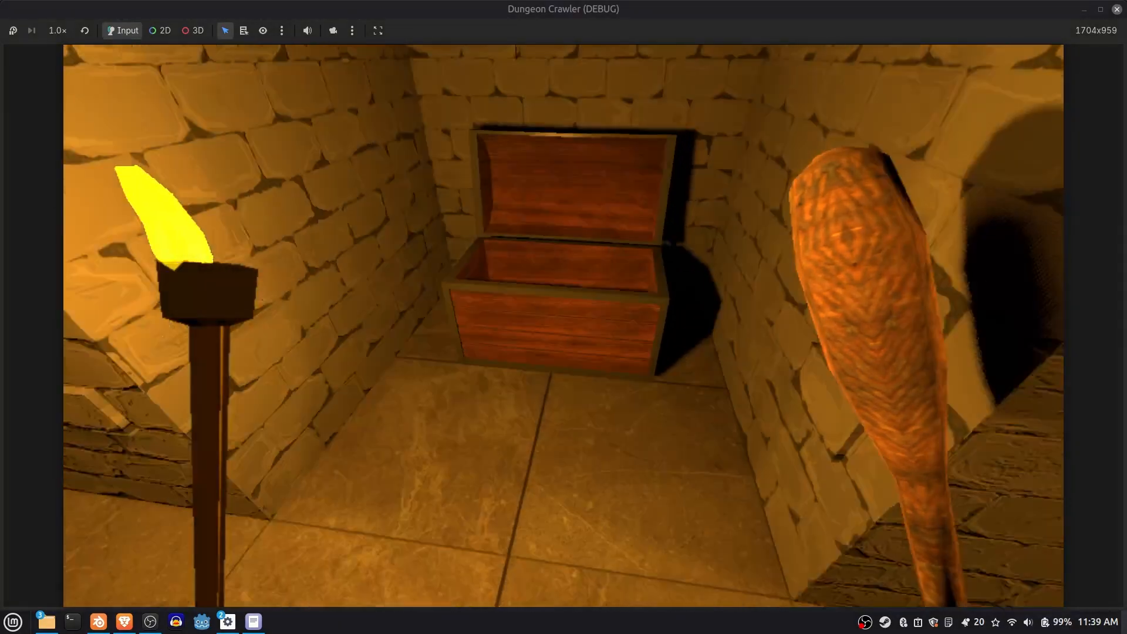
# Return to the barred gate in the corridor and open it with the wall lever beside it
pyautogui.press('s')
pyautogui.press('e')
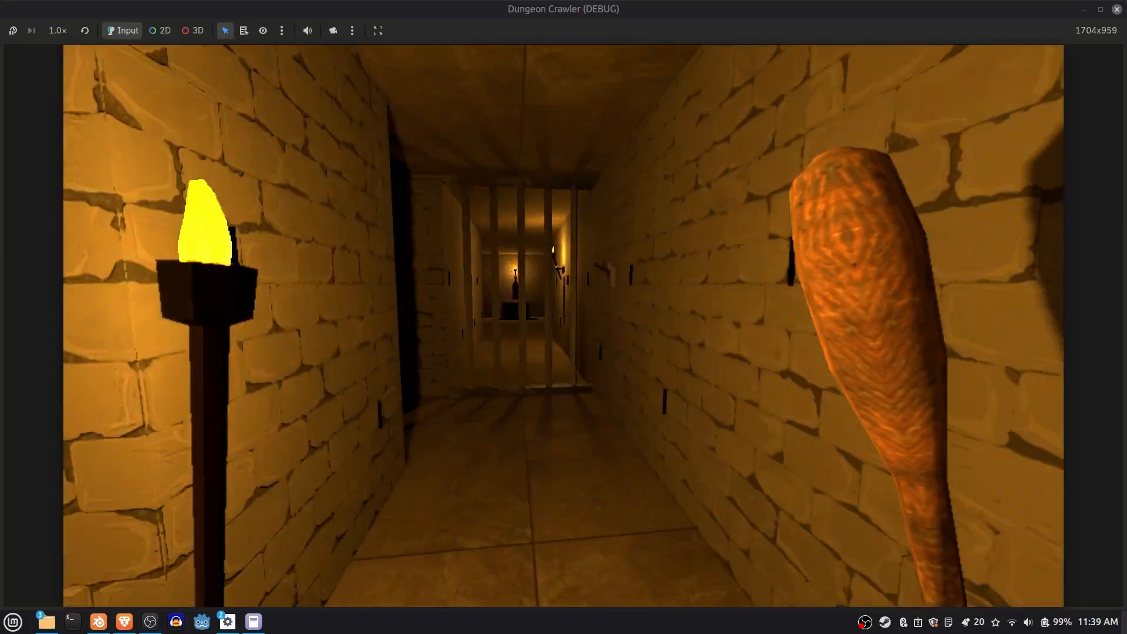
pyautogui.press('e')
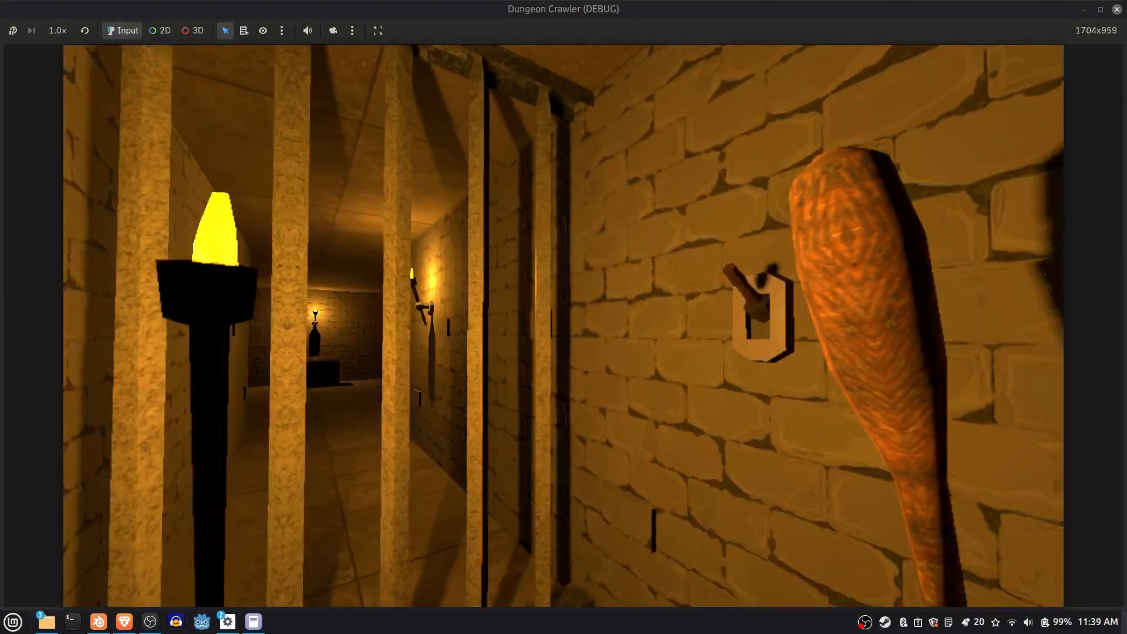
pyautogui.press('w')
pyautogui.press('d')
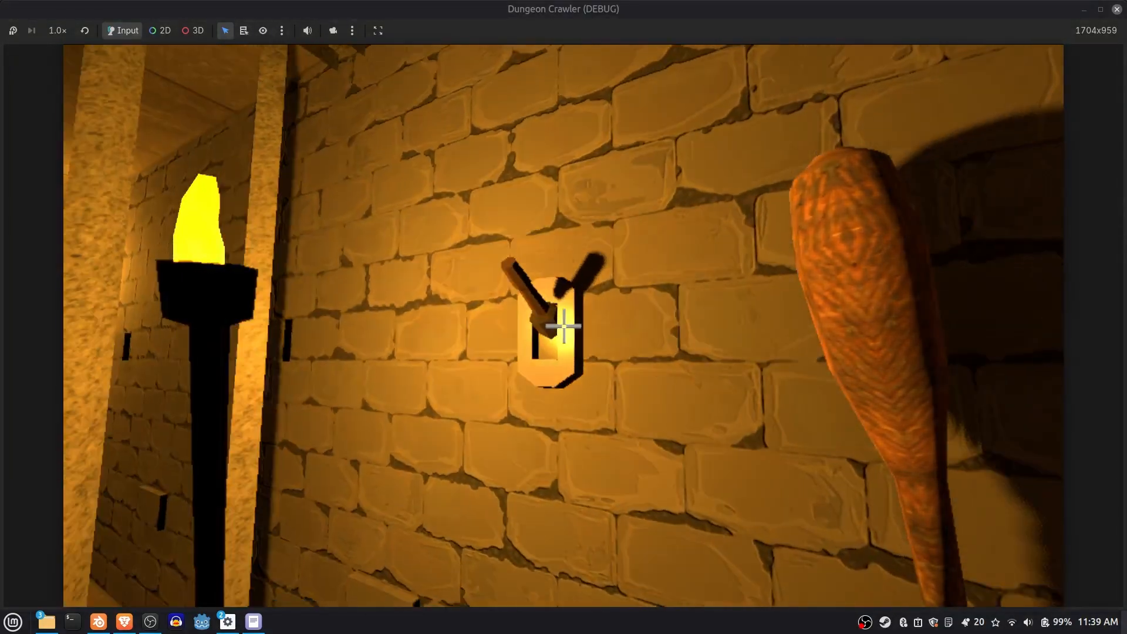
pyautogui.press('q')
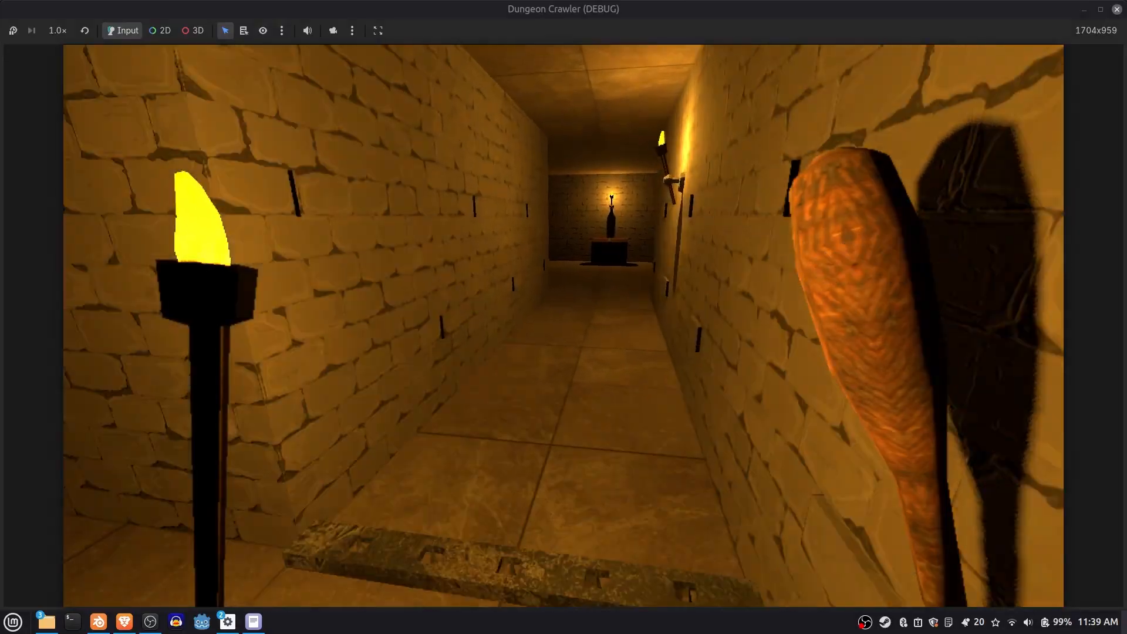
# Open the locked chest in the room beyond the gate and swap the club for the short sword inside
pyautogui.press('w')
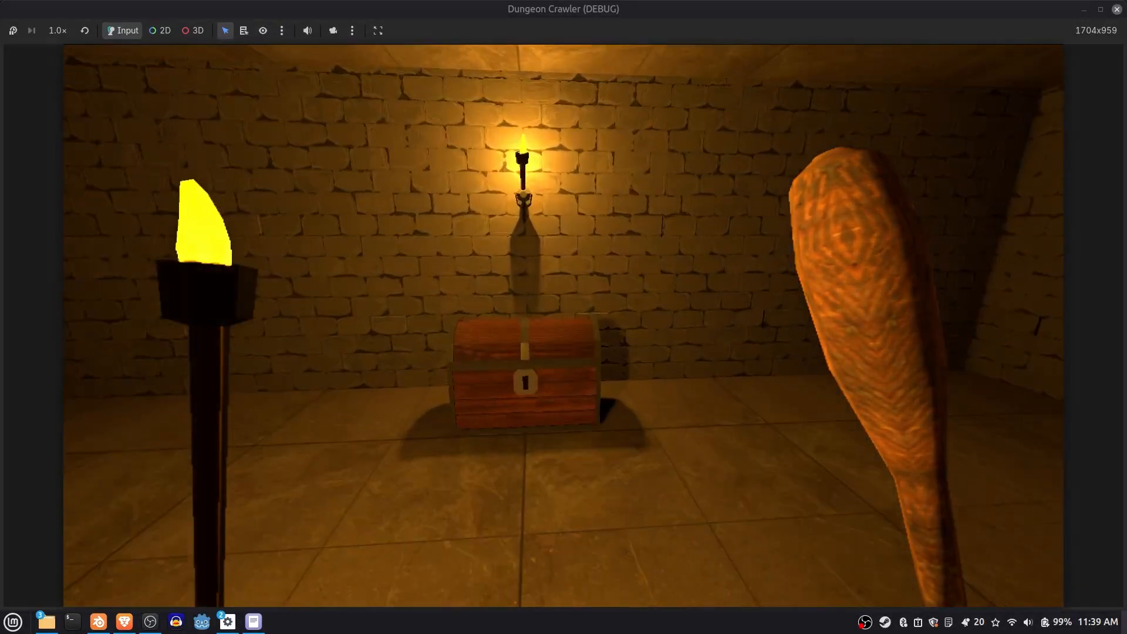
pyautogui.press('e')
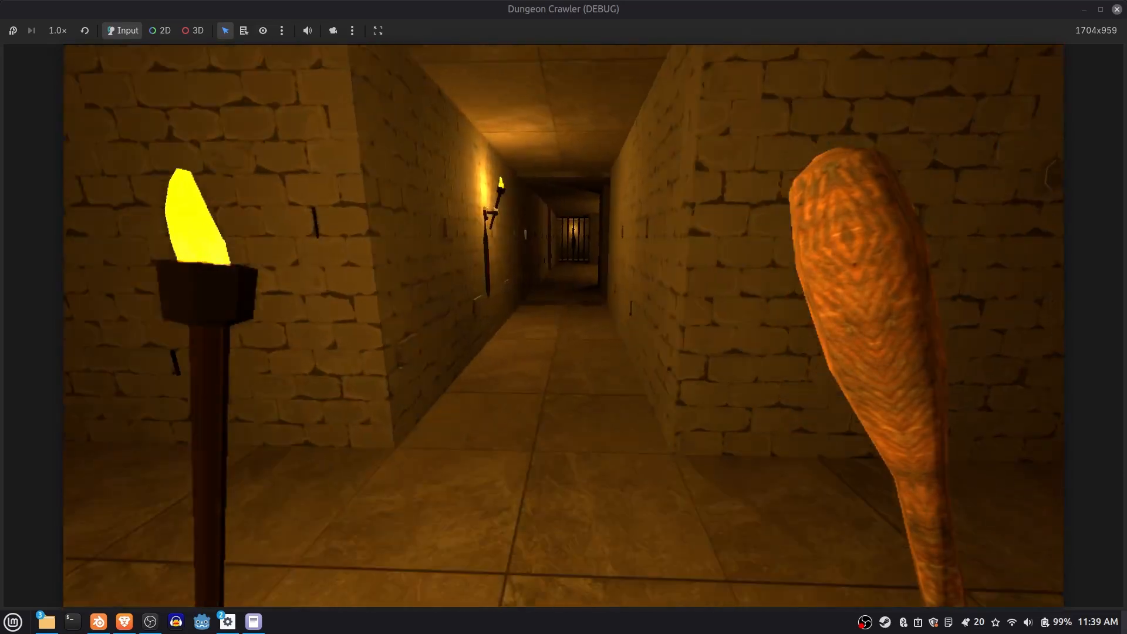
pyautogui.press('q')
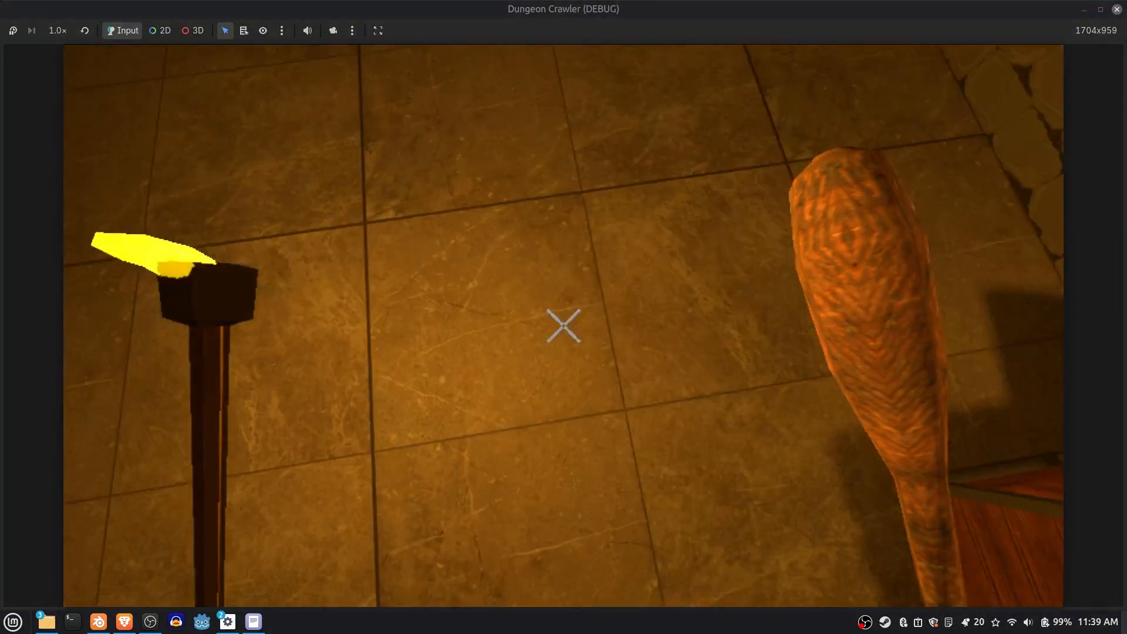
pyautogui.press('q')
pyautogui.press('e')
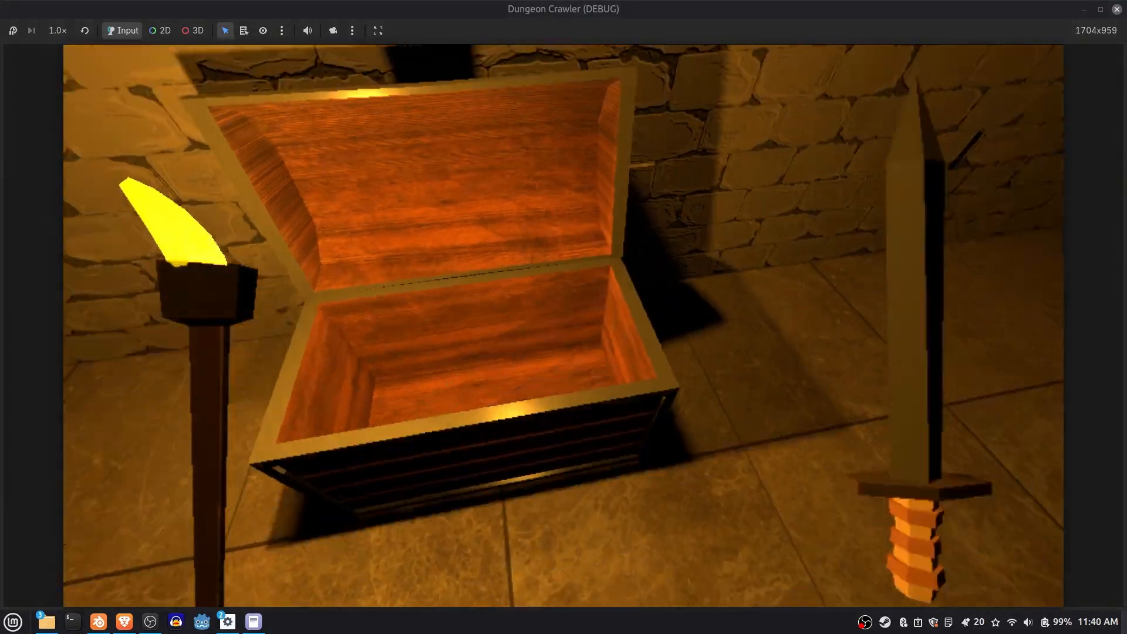
# Smash the Flimsy Wooden Crate in the corner of the chest room with the sword
pyautogui.press('w')
pyautogui.click(564, 325)
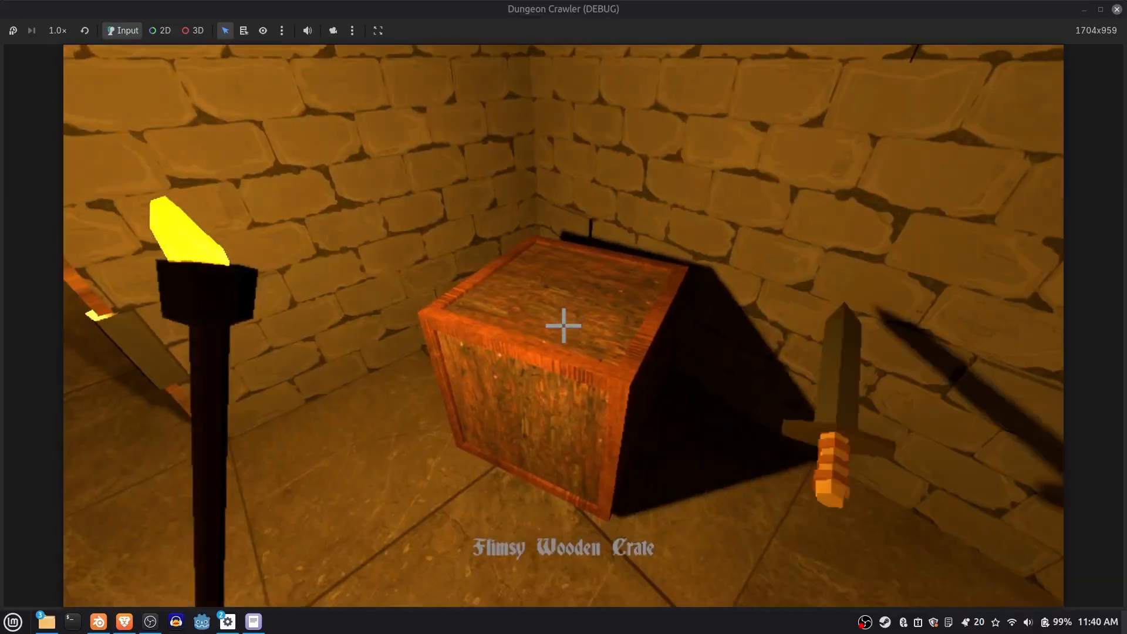
pyautogui.press('d')
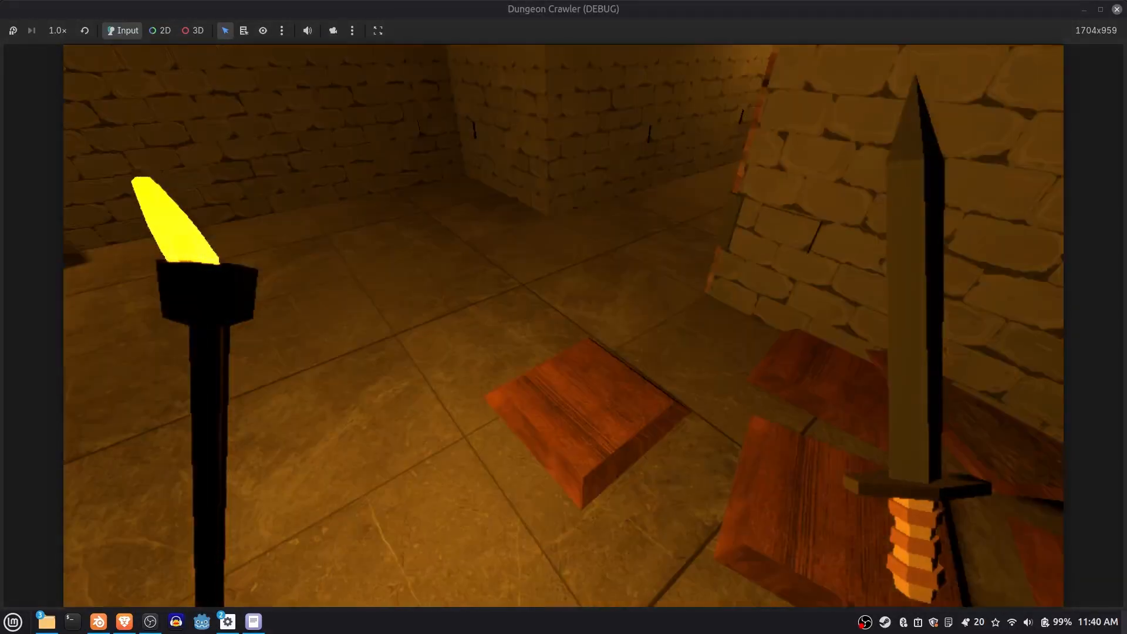
# Walk around the chest room past the dropped club and end the playtest
pyautogui.press('w')
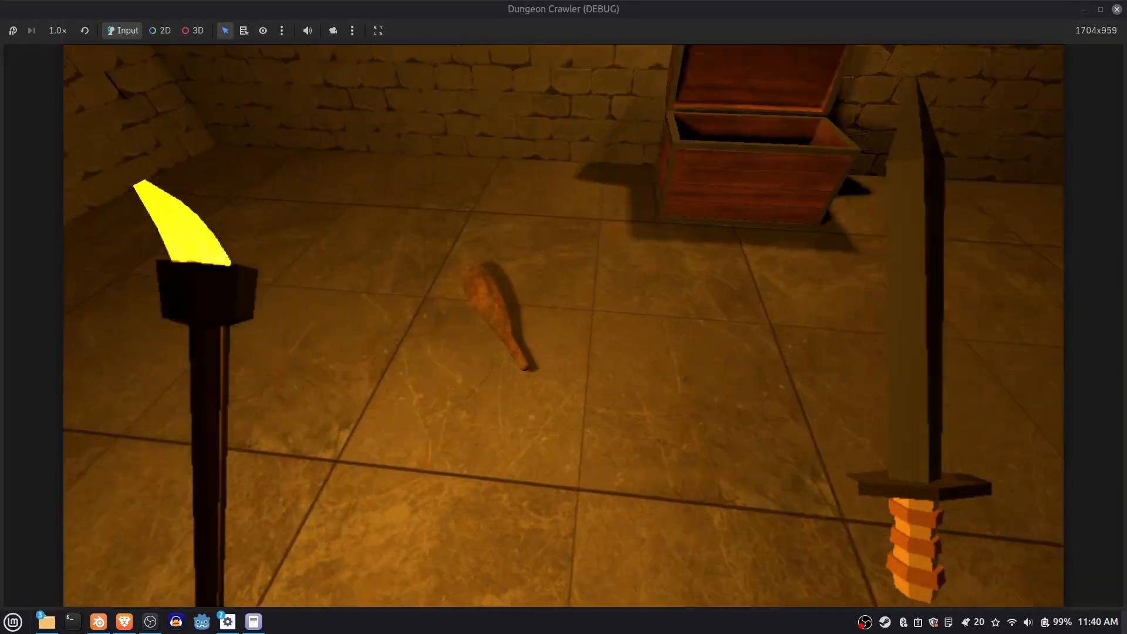
pyautogui.press('w')
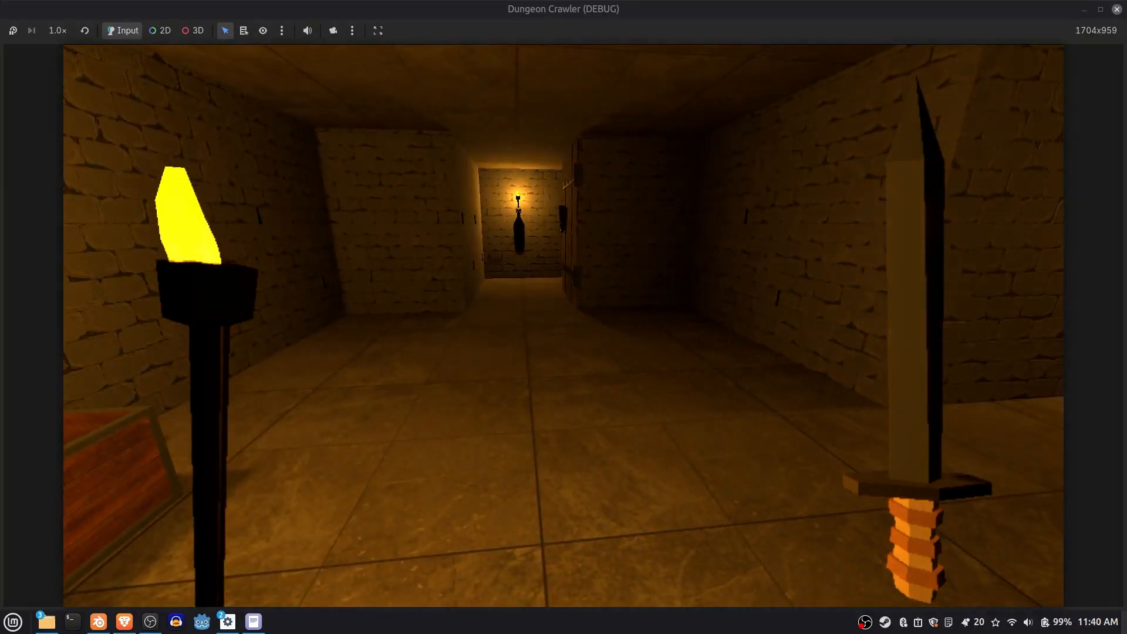
pyautogui.press('w')
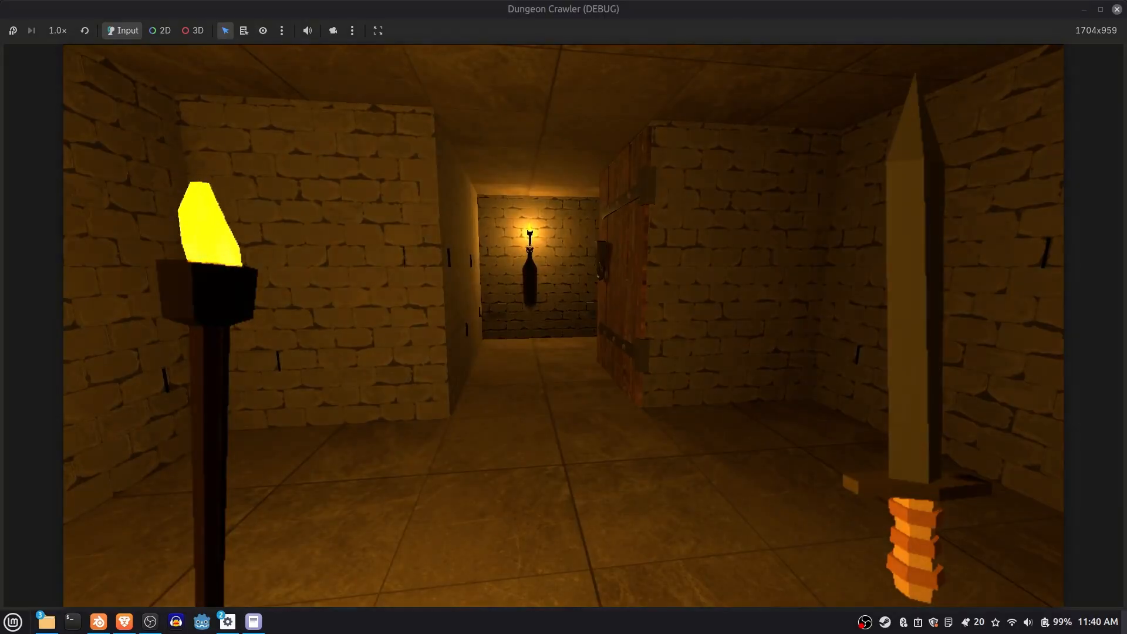
pyautogui.press('s')
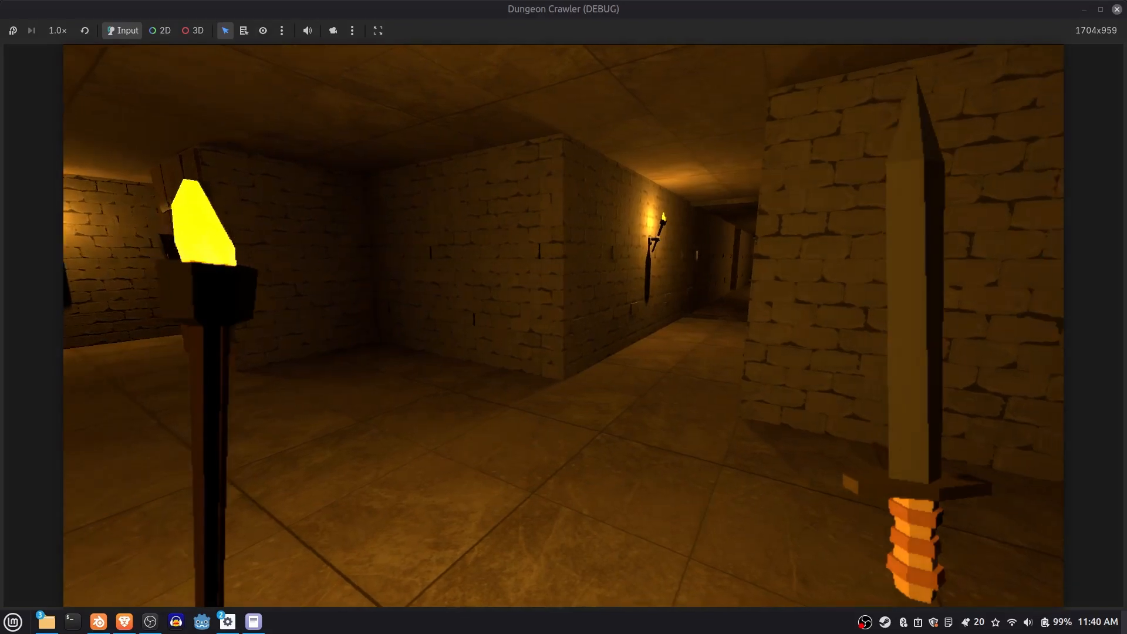
pyautogui.press('Escape')
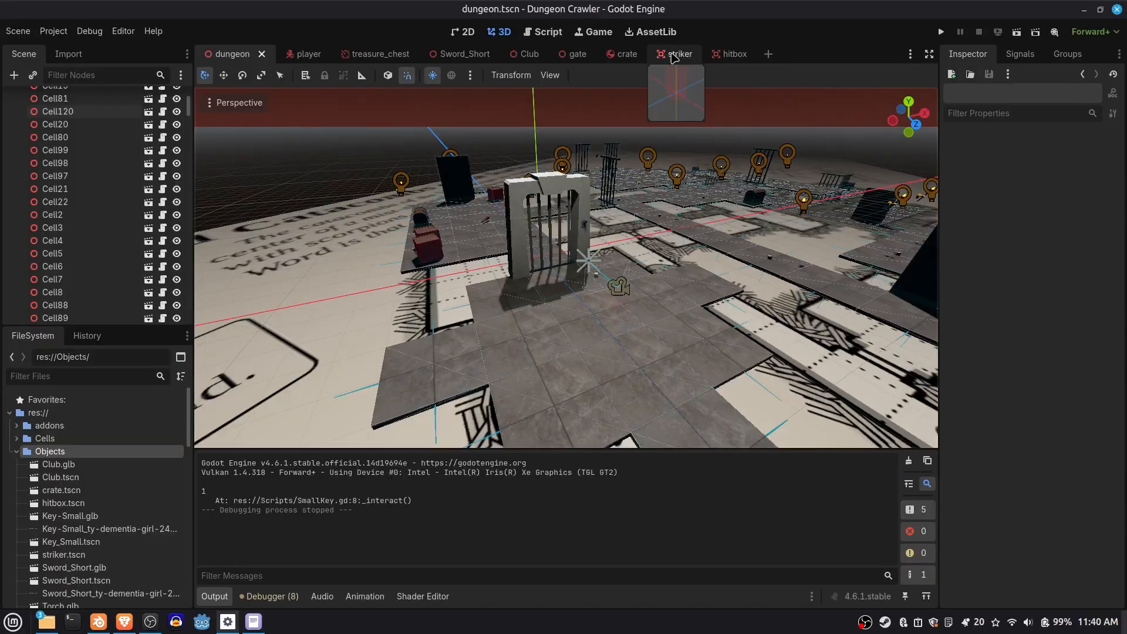
# View the striker and hitbox scenes in the Godot editor, ending on the striker scene
pyautogui.click(674, 54)
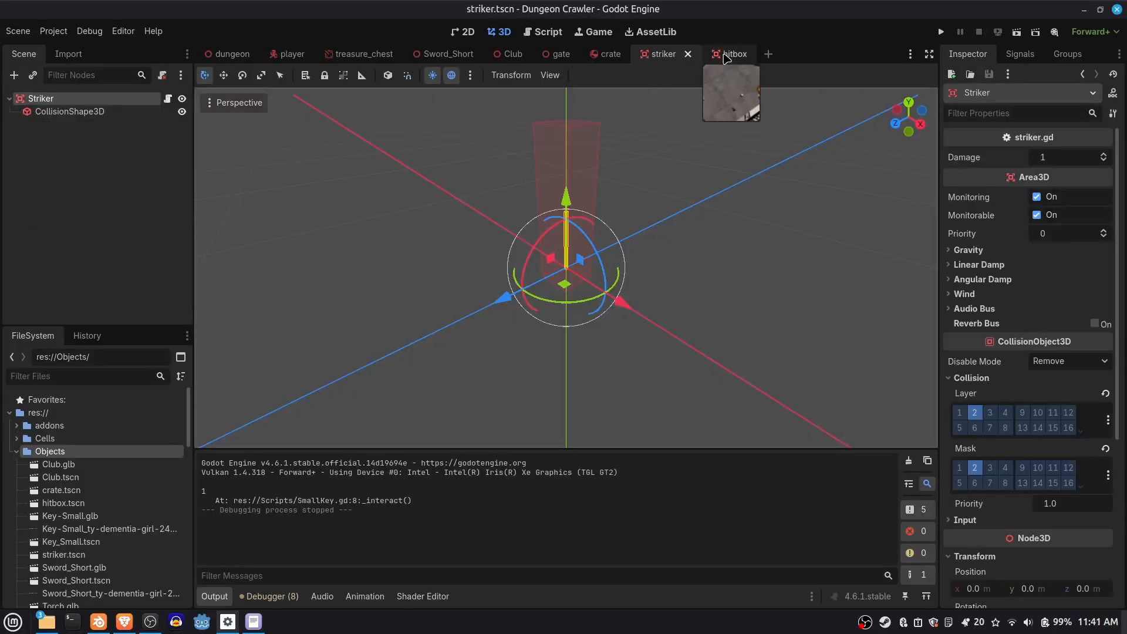
pyautogui.click(726, 55)
pyautogui.click(94, 201)
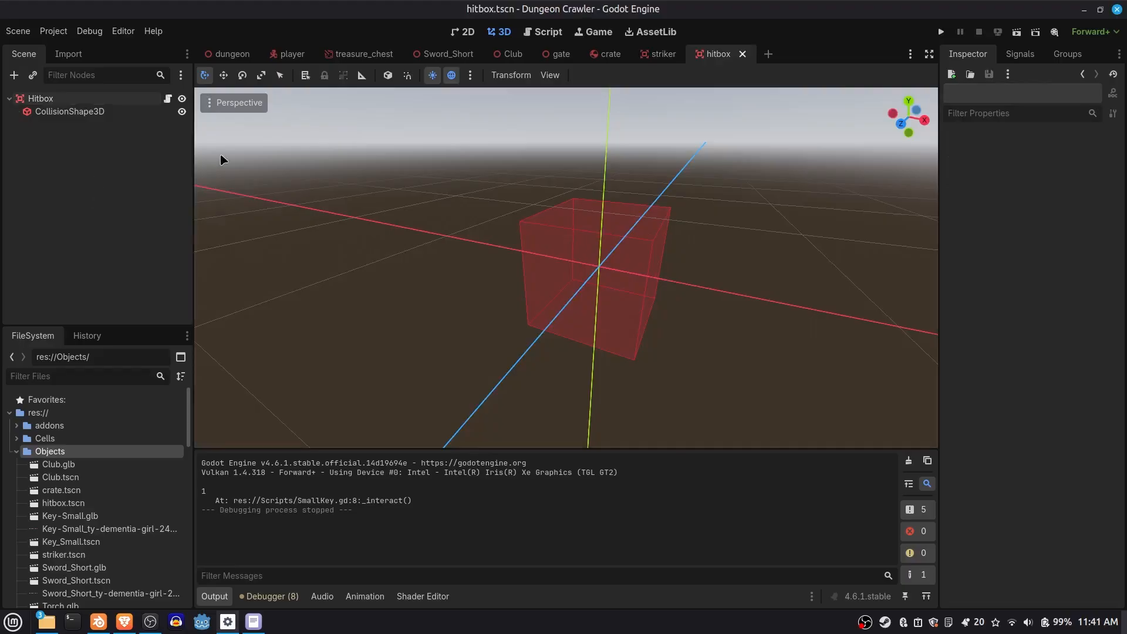
pyautogui.click(665, 56)
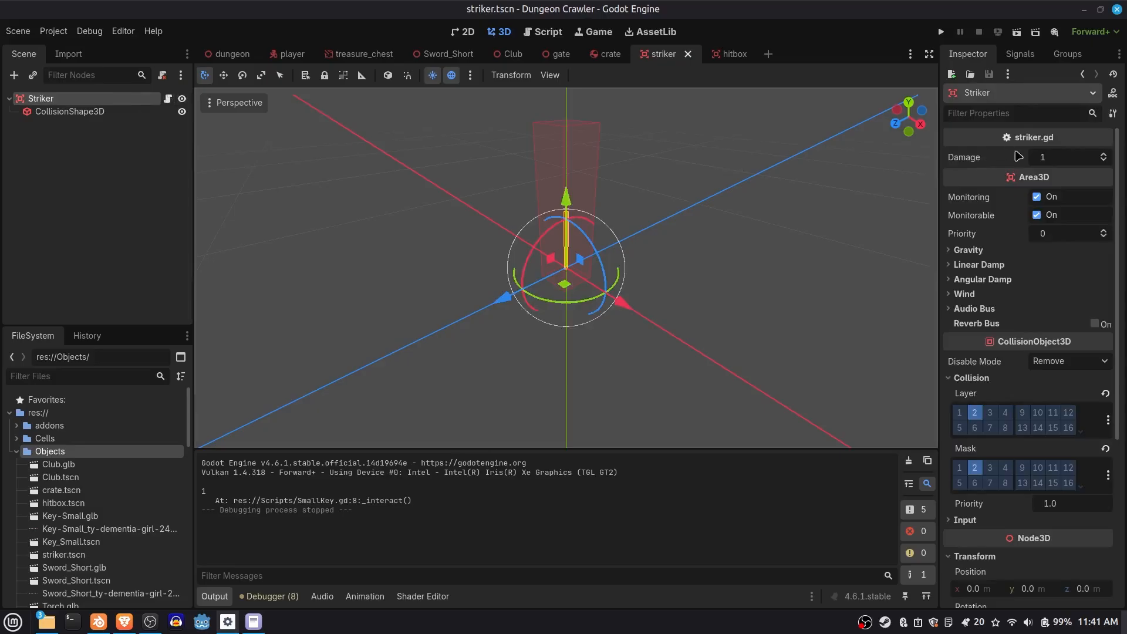
# Examine the scripts attached to the Striker and Hitbox root nodes, striker.gd and hitbox.gd
pyautogui.click(169, 98)
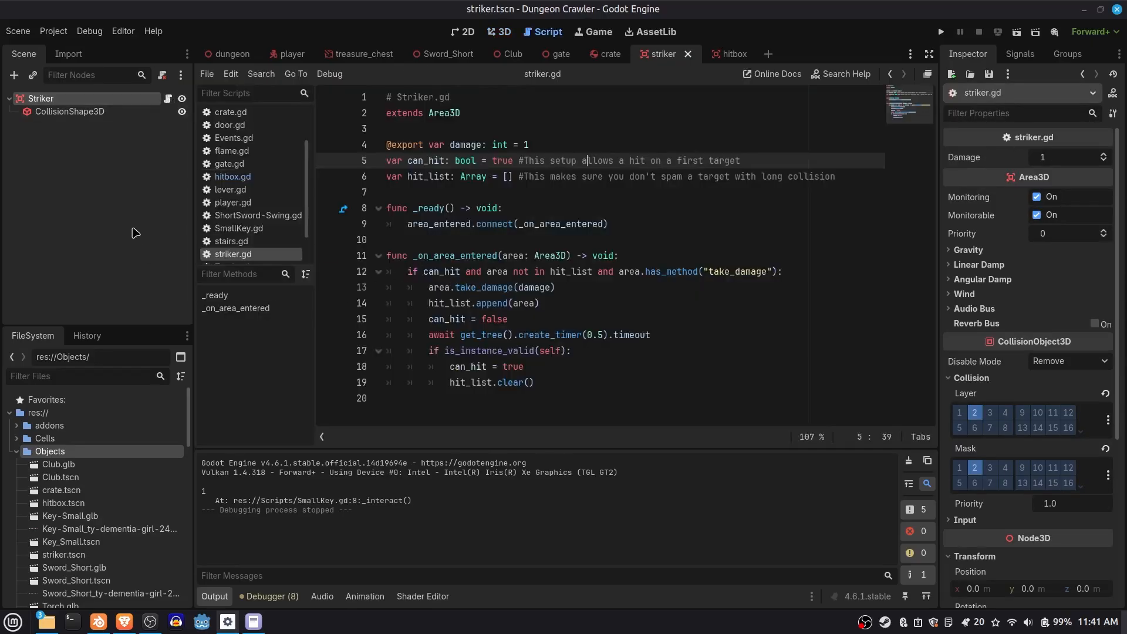
pyautogui.click(729, 55)
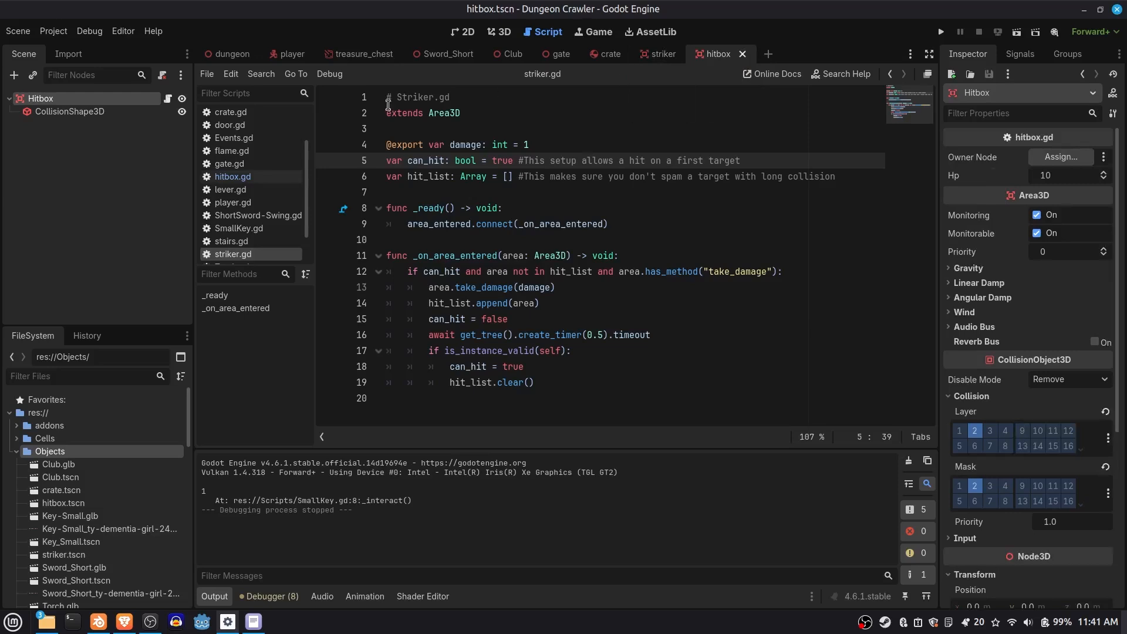
pyautogui.click(169, 100)
pyautogui.click(451, 239)
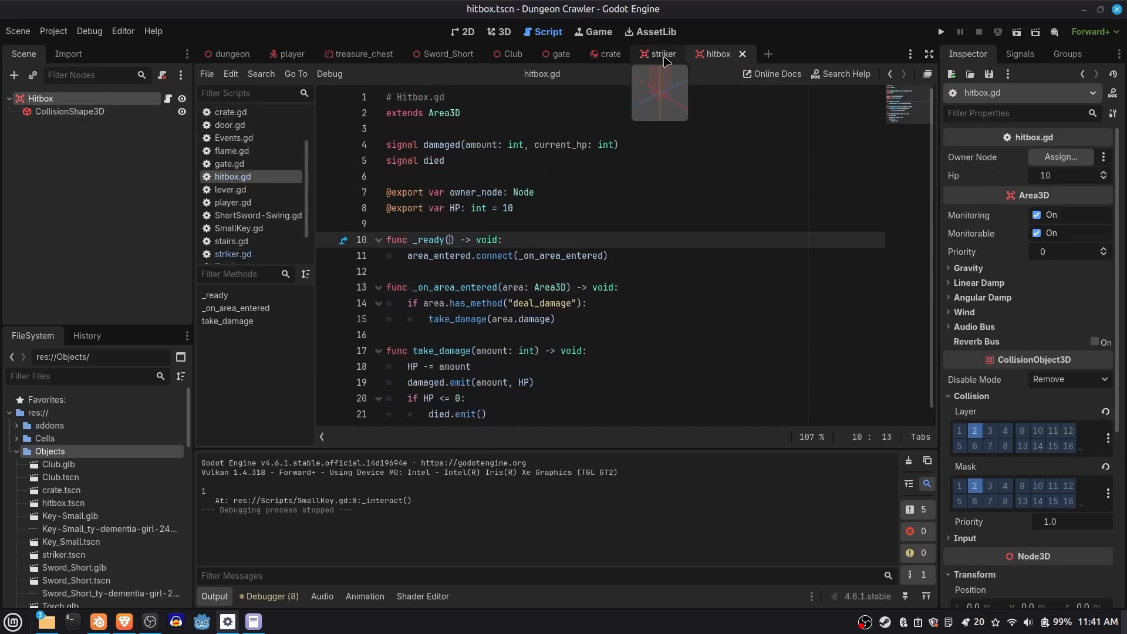
# Return to the striker scene in the 3D view with its node deselected
pyautogui.click(664, 56)
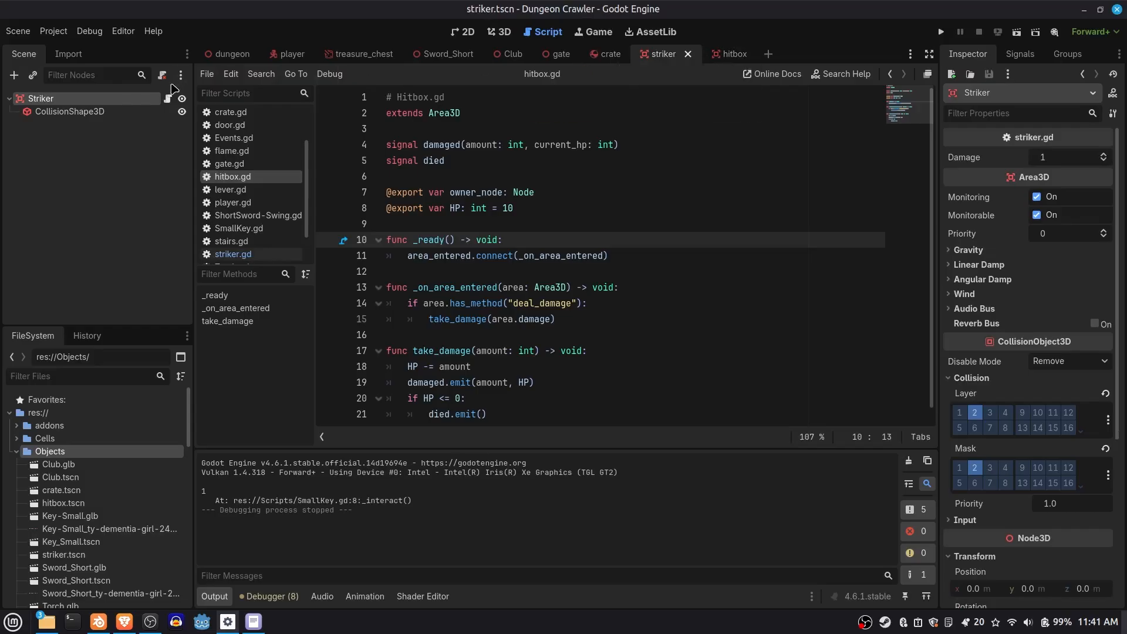
pyautogui.click(498, 32)
pyautogui.click(418, 235)
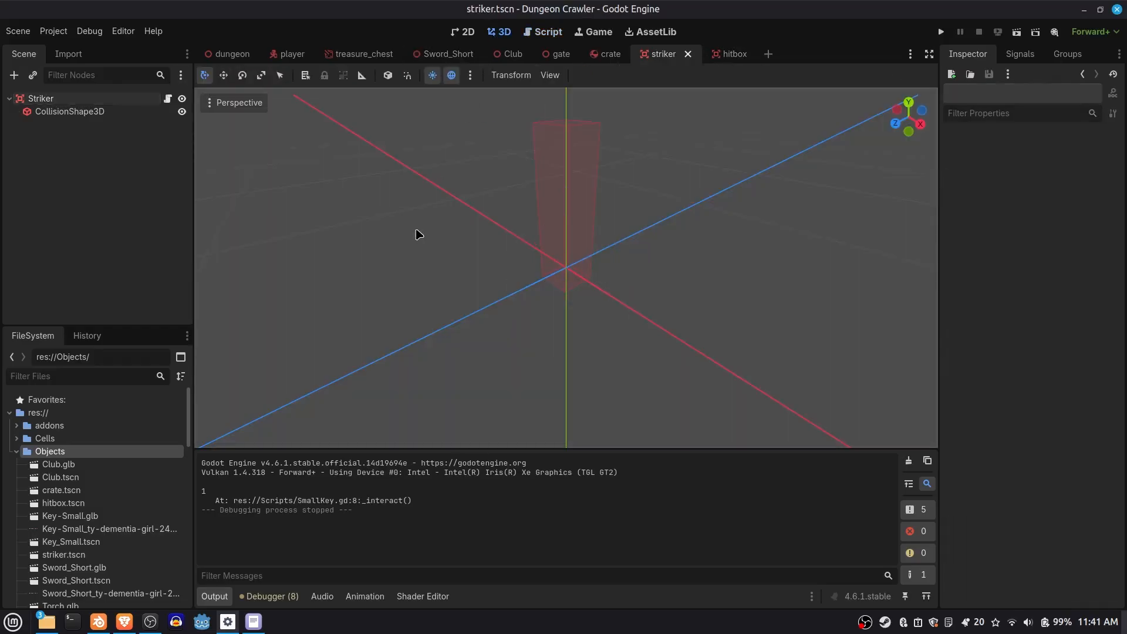